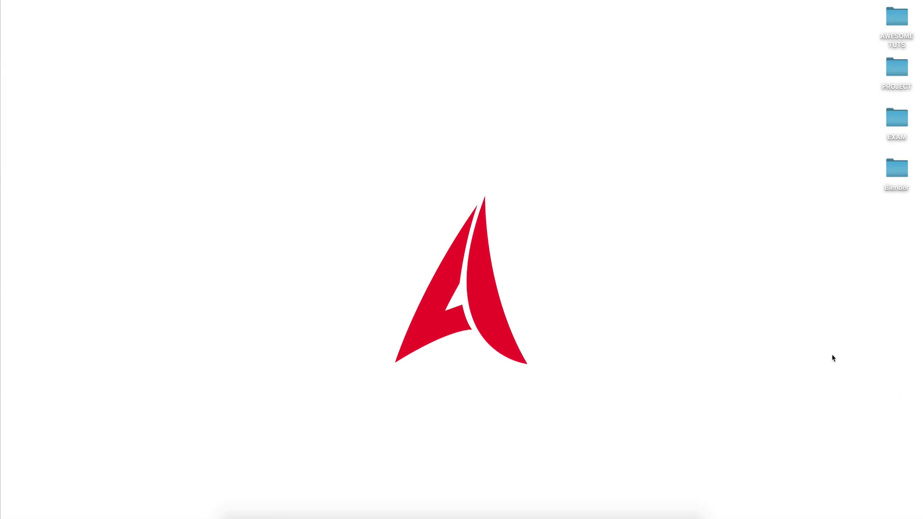
Switch to Blender, set the animation's end frame to 20 and fit that frame range in the timeline.
click(462, 512)
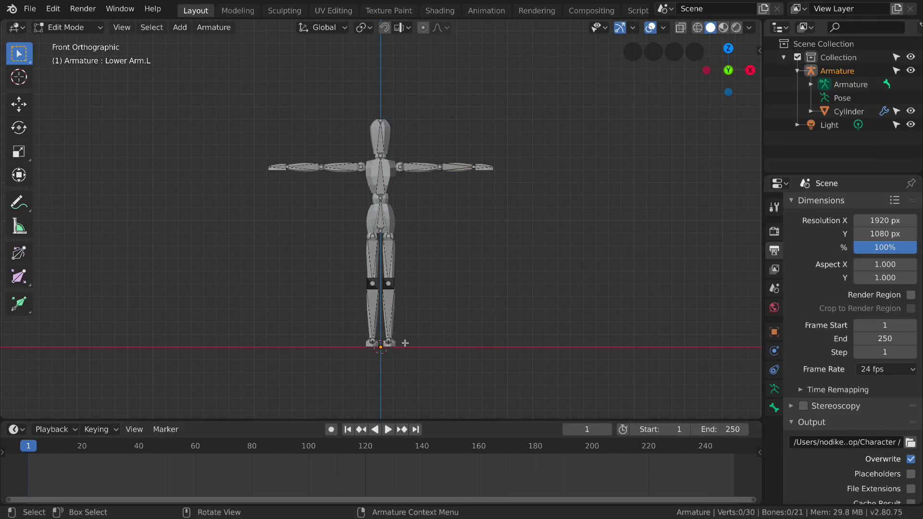
click(380, 346)
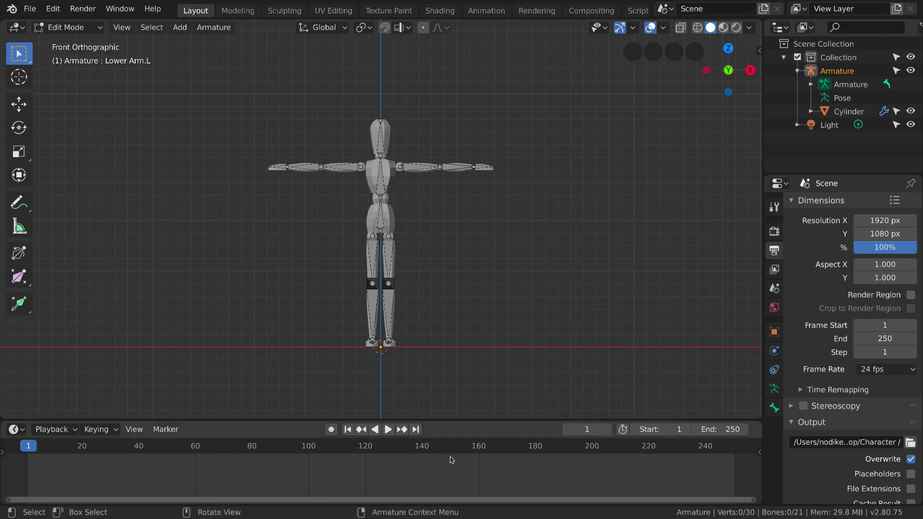
click(729, 428)
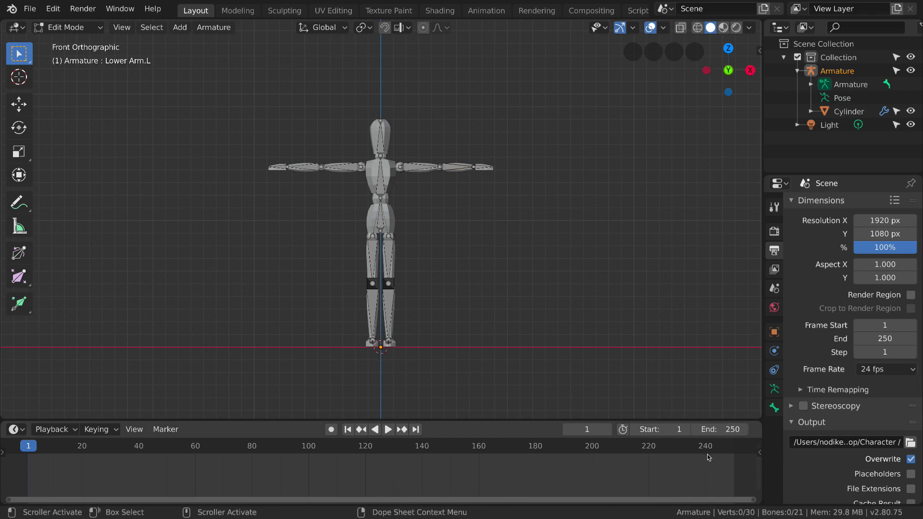
text(20)
key(Return)
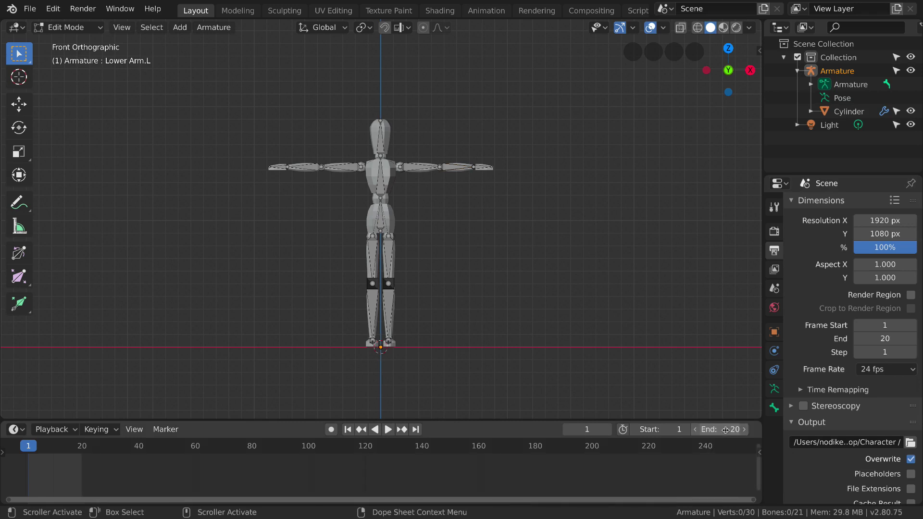
scroll(175, 475, up, 5)
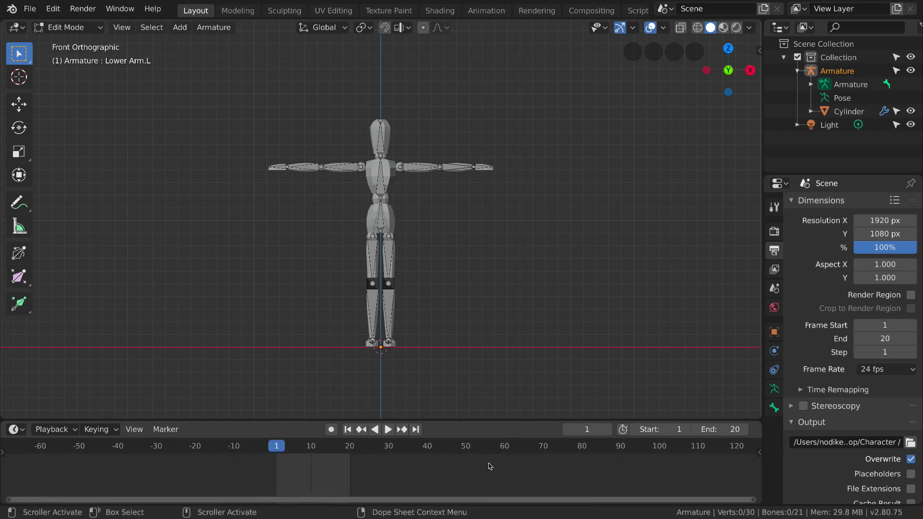
scroll(375, 468, up, 5)
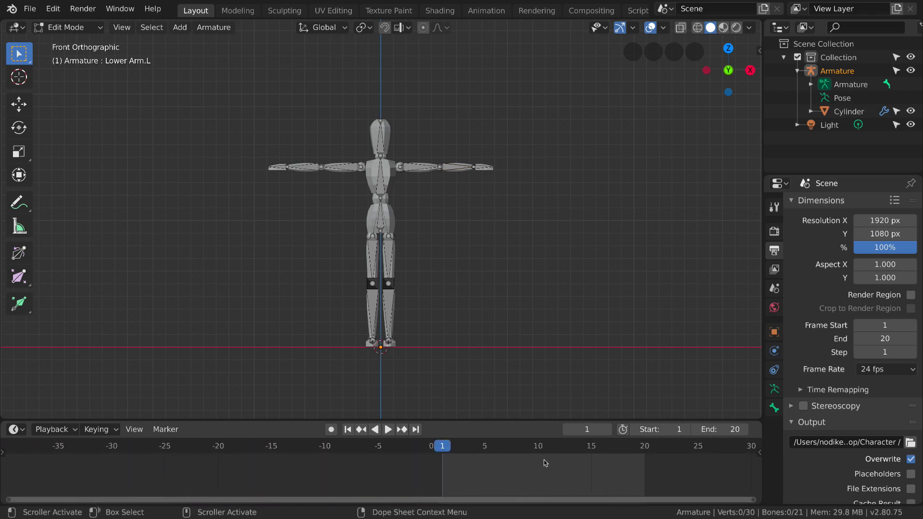
scroll(470, 474, up, 2)
middle_drag(561, 478, 416, 463)
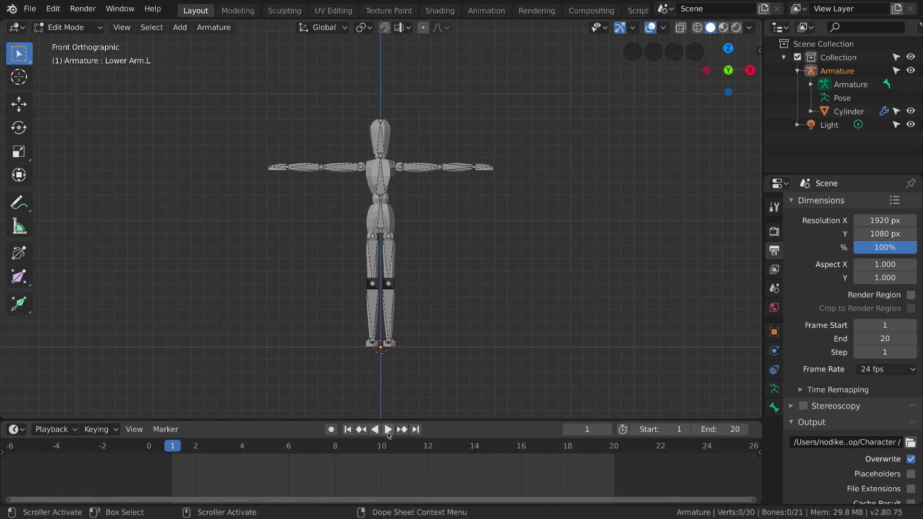
Turn on the Screencast Keys display for the 3D view.
click(416, 167)
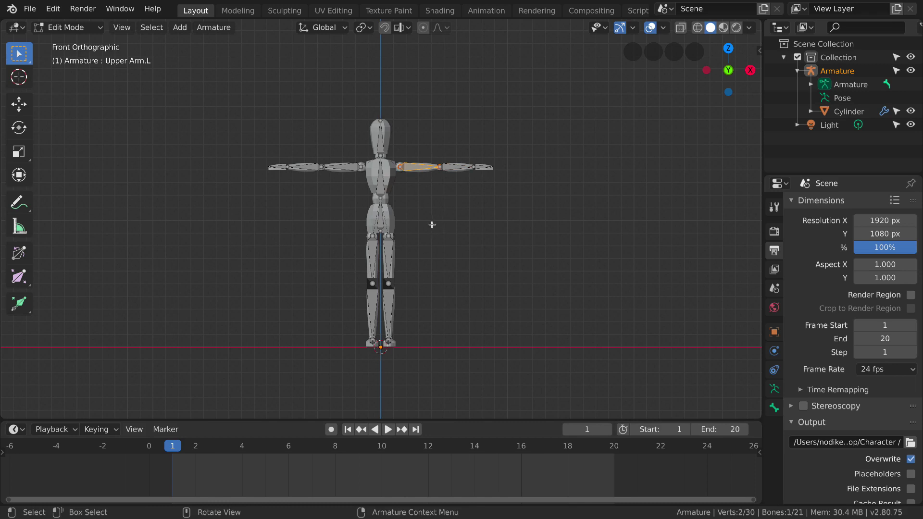
click(380, 139)
click(411, 167)
key(n)
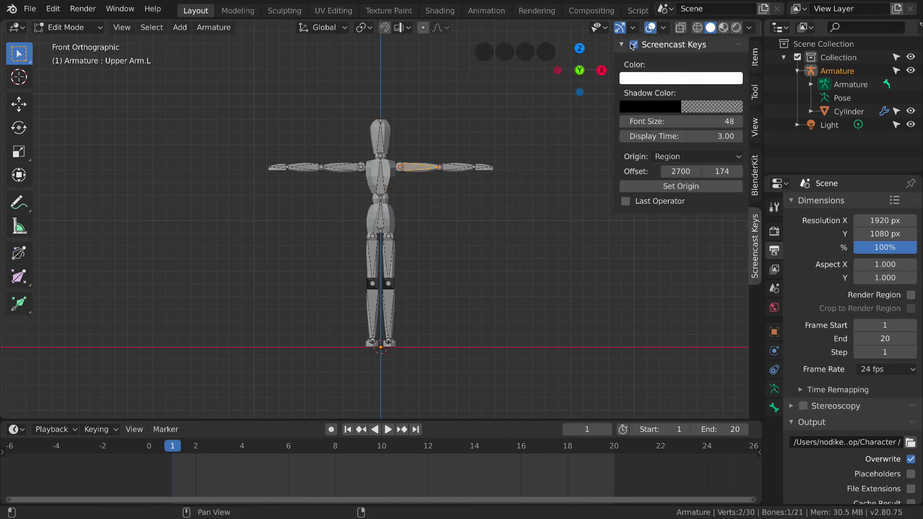
key(n)
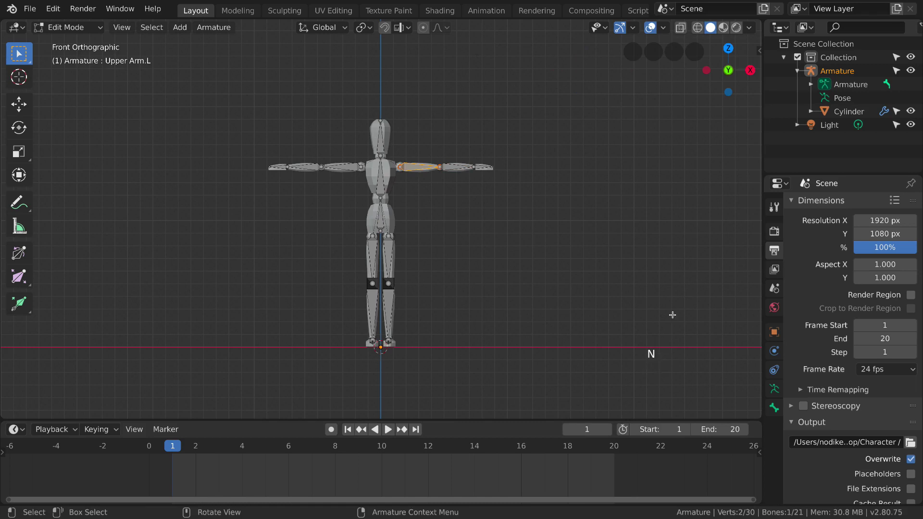
Switch the armature from Edit Mode to Pose Mode.
click(399, 204)
click(398, 209)
click(67, 27)
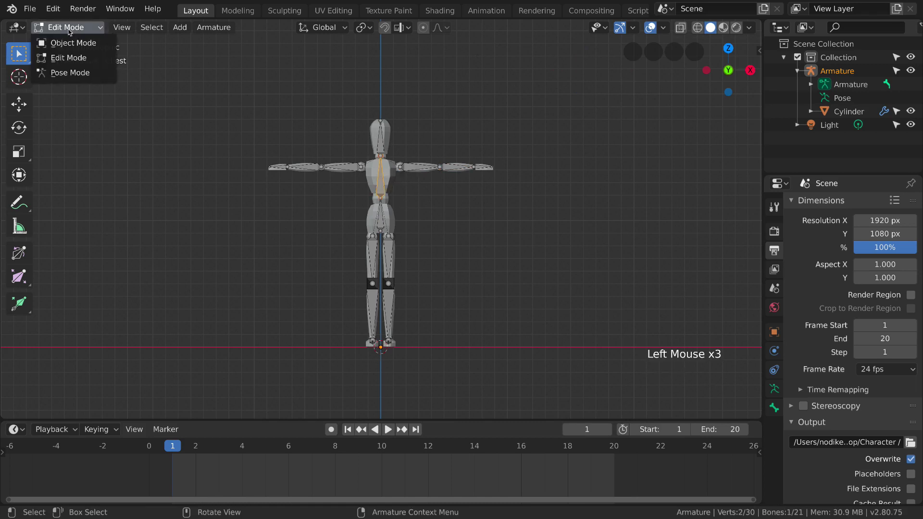
click(63, 30)
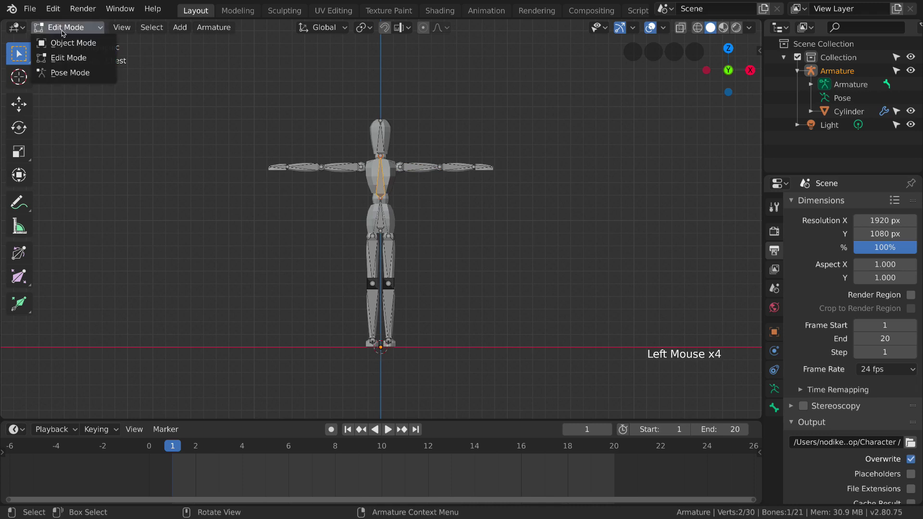
click(70, 73)
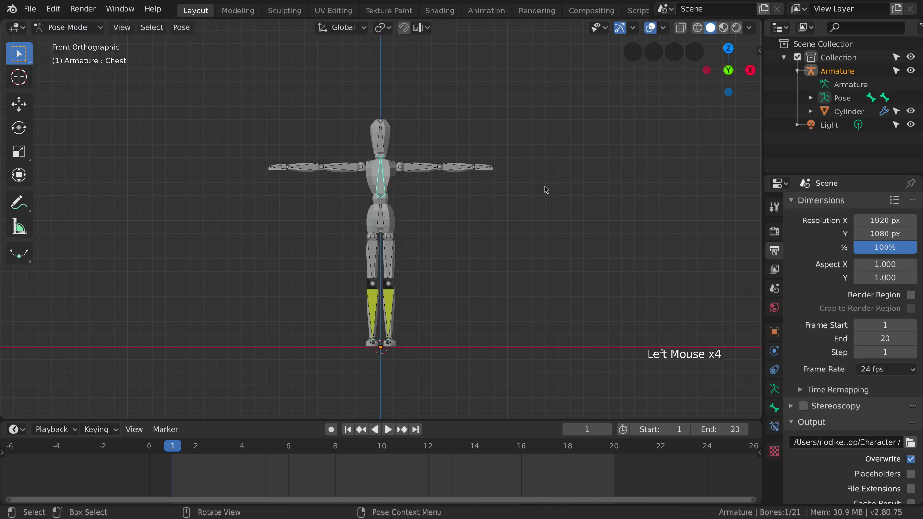
Rotate the character's three left arm bones down beside the body by 86.9°, and adjust them by -2.73°.
drag(530, 134, 411, 195)
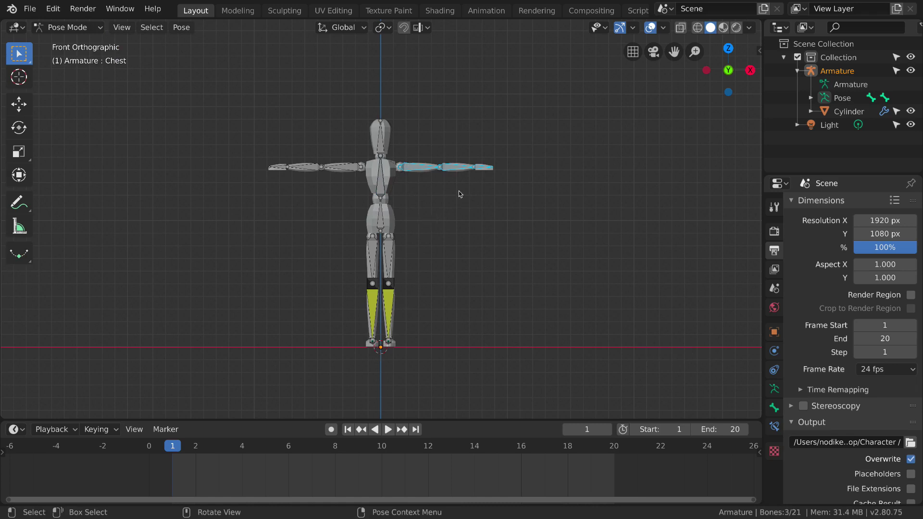
click(511, 126)
drag(510, 124, 398, 225)
key(r)
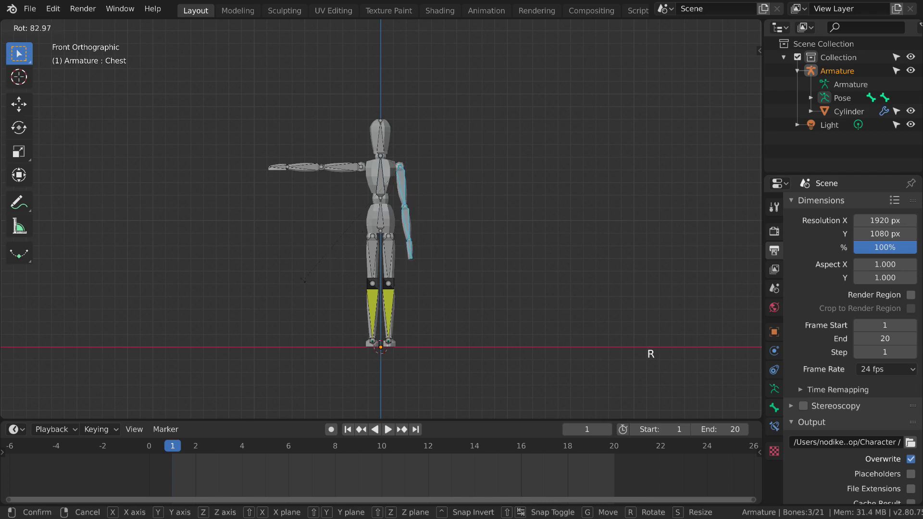
click(292, 279)
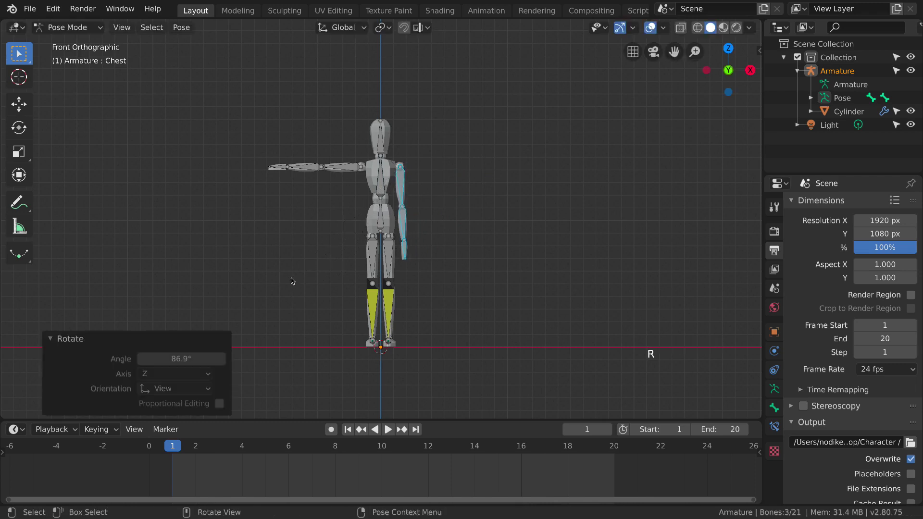
key(r)
click(450, 229)
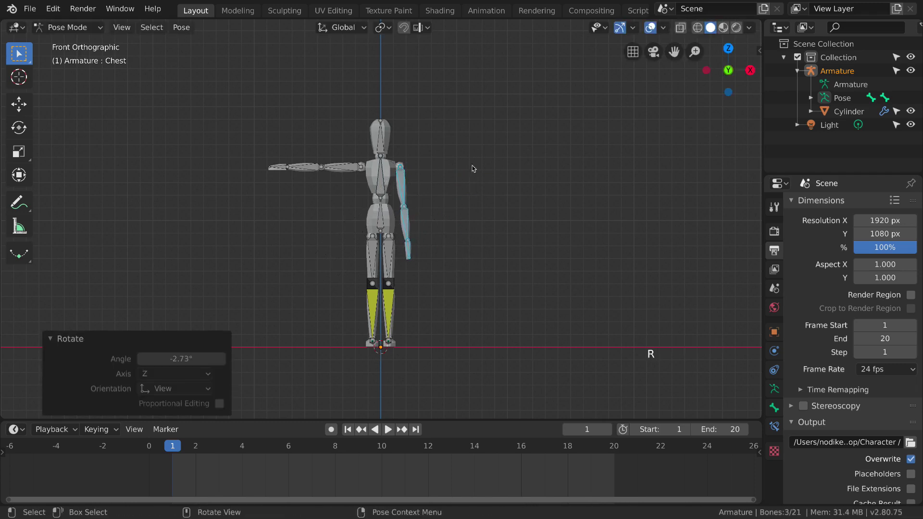
Copy the pose of the left arm bones and paste it flipped on the X-axis onto the right arm.
click(469, 131)
drag(469, 131, 400, 270)
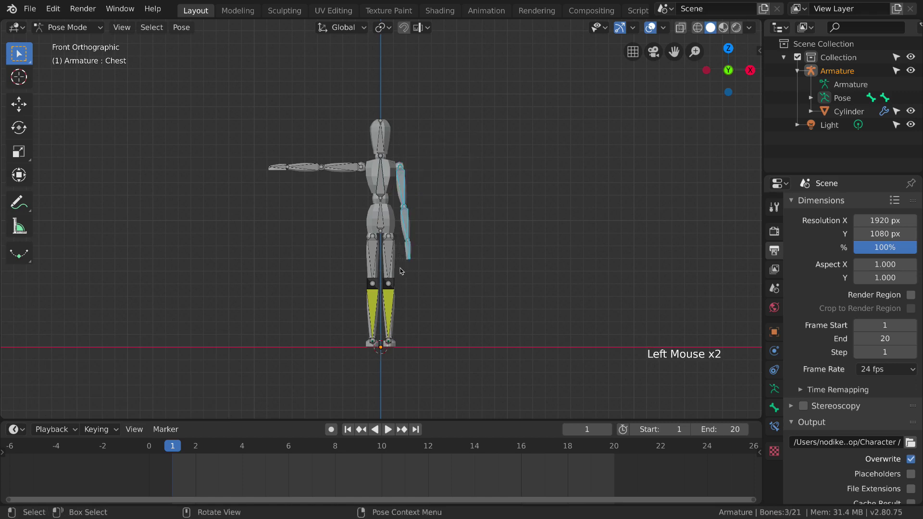
key(super+c)
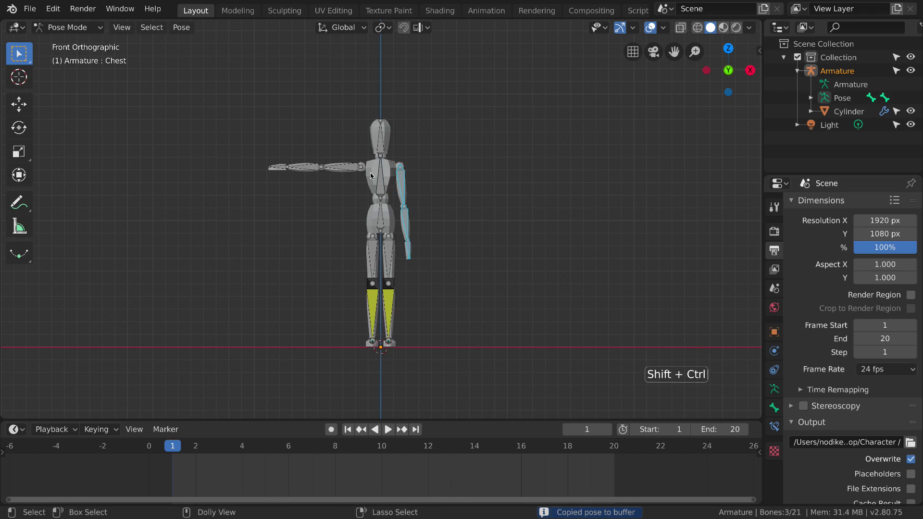
key(shift+ctrl+v)
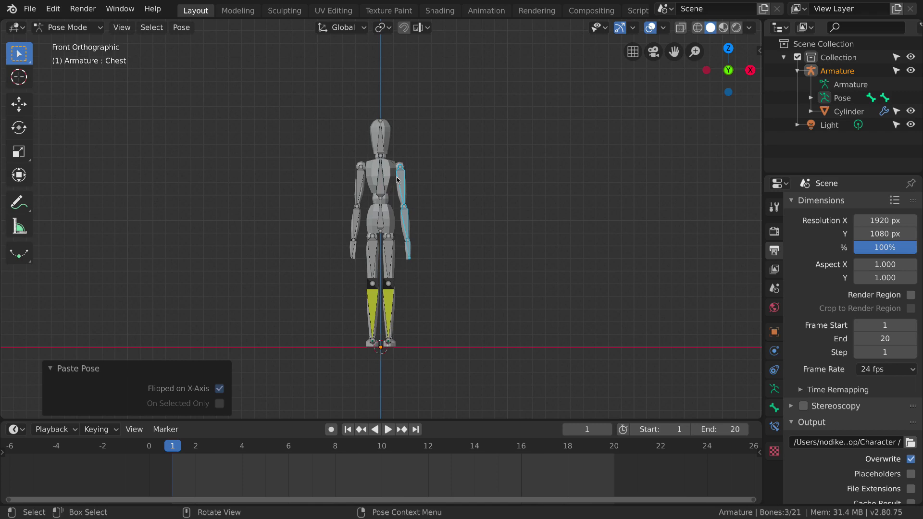
middle_drag(296, 228, 555, 249)
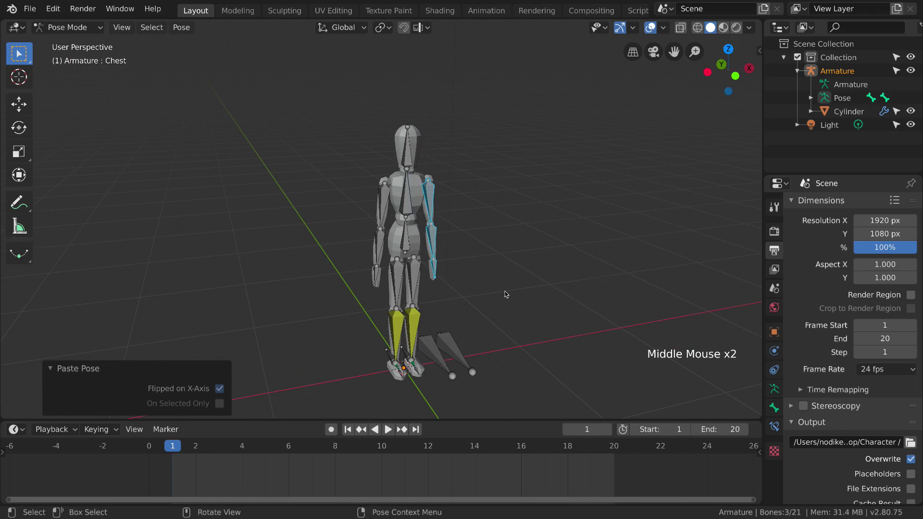
key(KP_1)
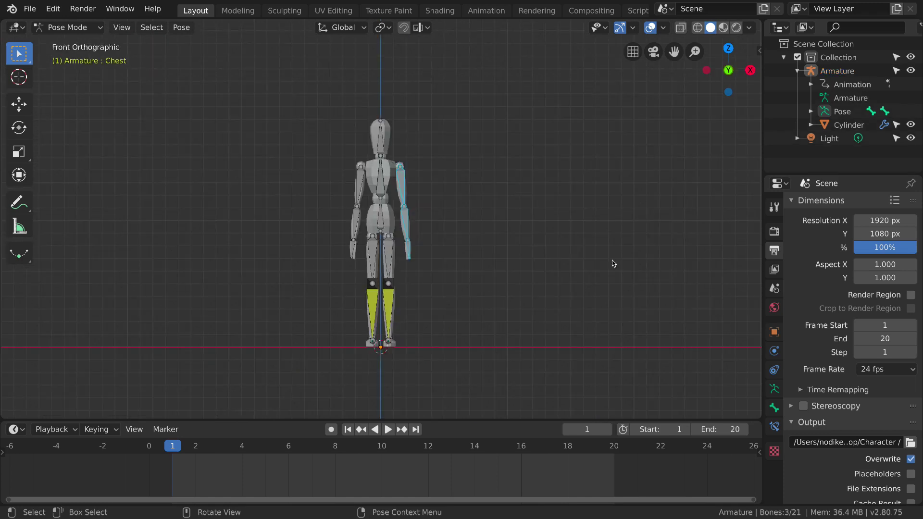
Select all bones of the armature and switch to the Animation workspace.
drag(481, 114, 296, 369)
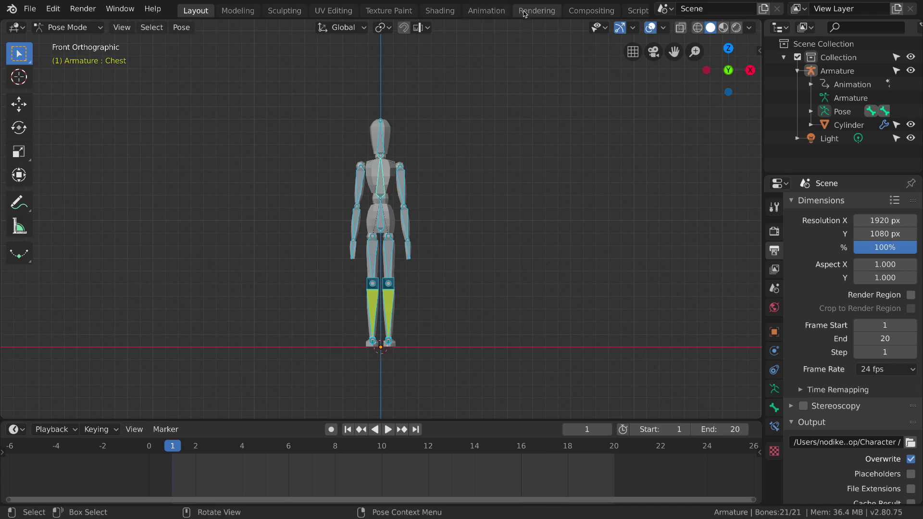
click(484, 11)
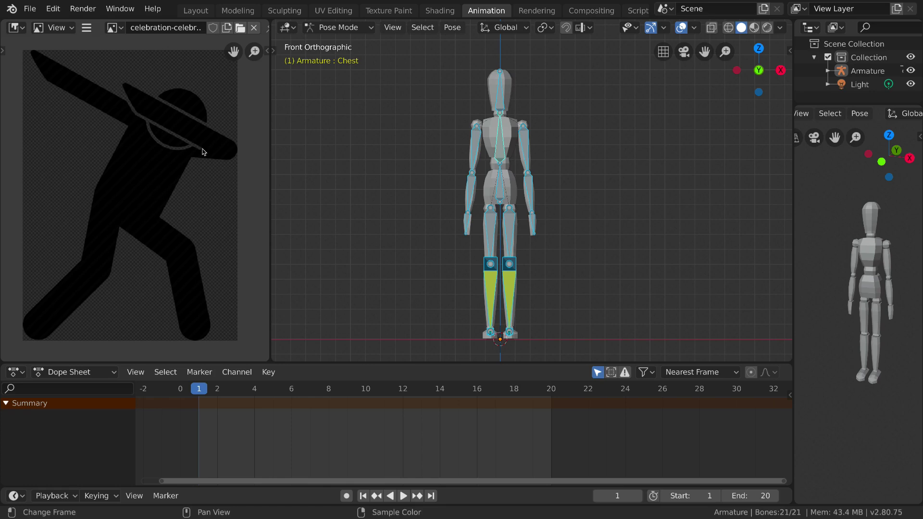
mouse_move(871, 279)
middle_down()
mouse_move(853, 278)
mouse_move(865, 276)
middle_up()
mouse_move(855, 204)
middle_down()
mouse_move(838, 205)
mouse_move(853, 232)
mouse_move(824, 222)
mouse_move(851, 211)
middle_up()
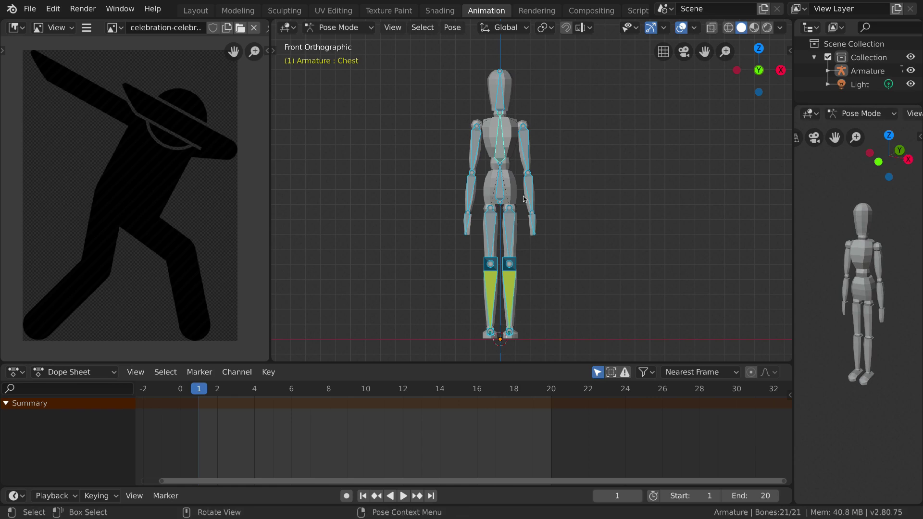
Select all bones of the character and insert a LocRotScale keyframe for them at frame 1.
click(579, 99)
click(500, 97)
key(i)
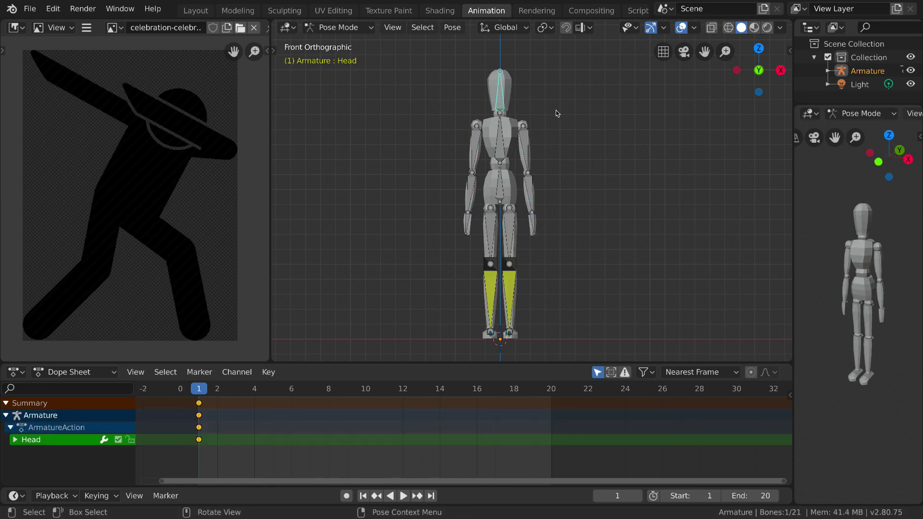
drag(563, 65, 430, 347)
key(i)
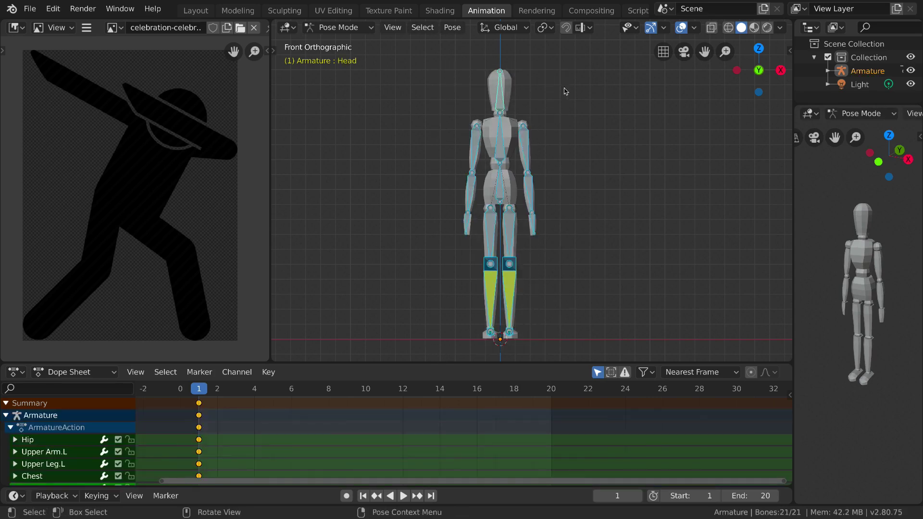
drag(584, 69, 415, 334)
key(i)
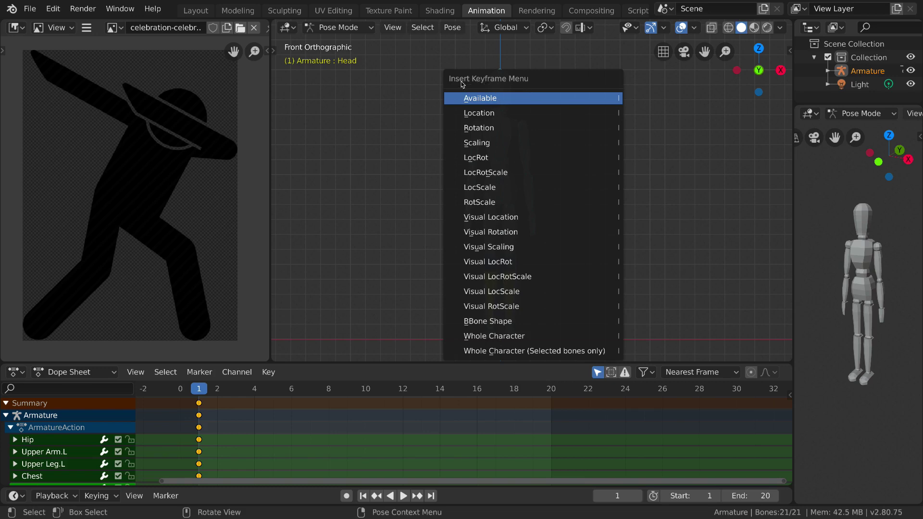
key(Down)
key(Down)
key(Down)
key(Down)
key(Down)
key(Down)
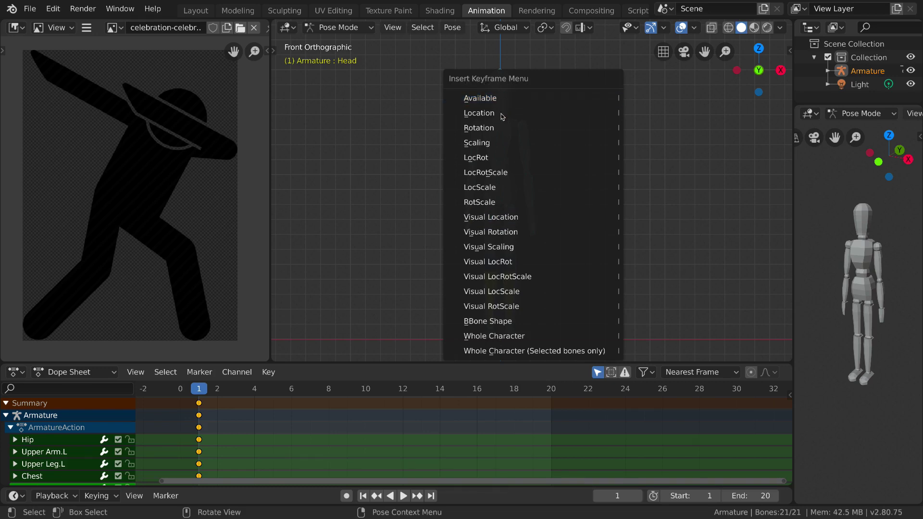
key(Up)
key(Up)
key(Up)
key(Up)
key(Up)
key(Down)
key(Down)
key(Down)
key(Down)
key(Down)
key(Down)
key(Down)
key(Down)
key(Up)
key(Up)
key(Up)
key(Up)
key(Up)
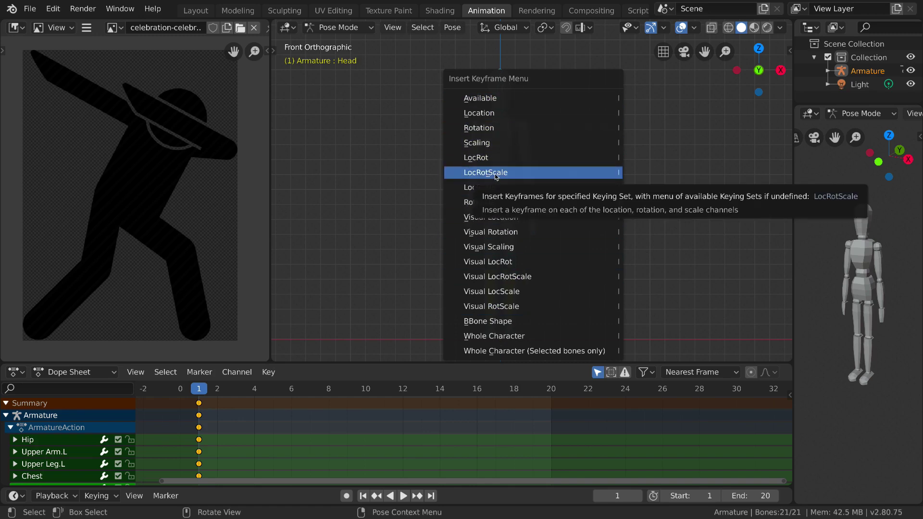
click(496, 173)
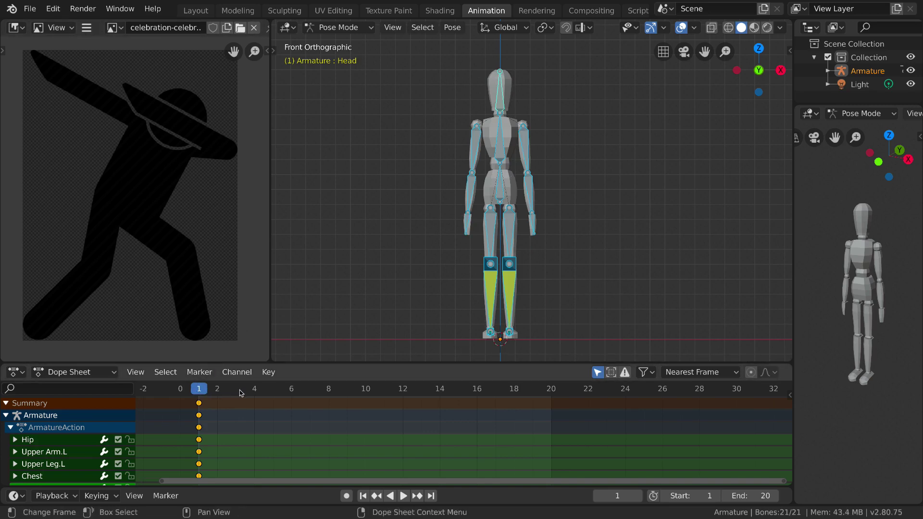
Move the animation to frame 15.
drag(421, 395, 460, 395)
drag(193, 387, 459, 394)
click(618, 495)
text(1)
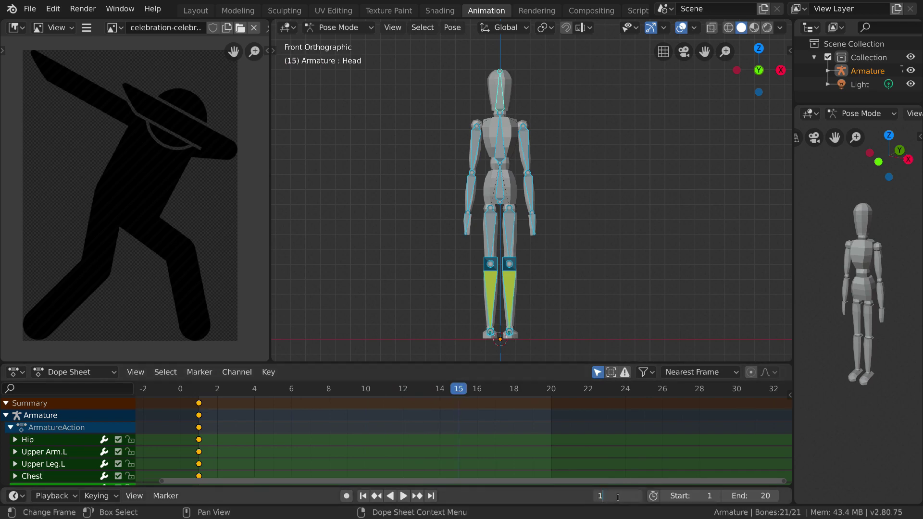
text(5)
key(Return)
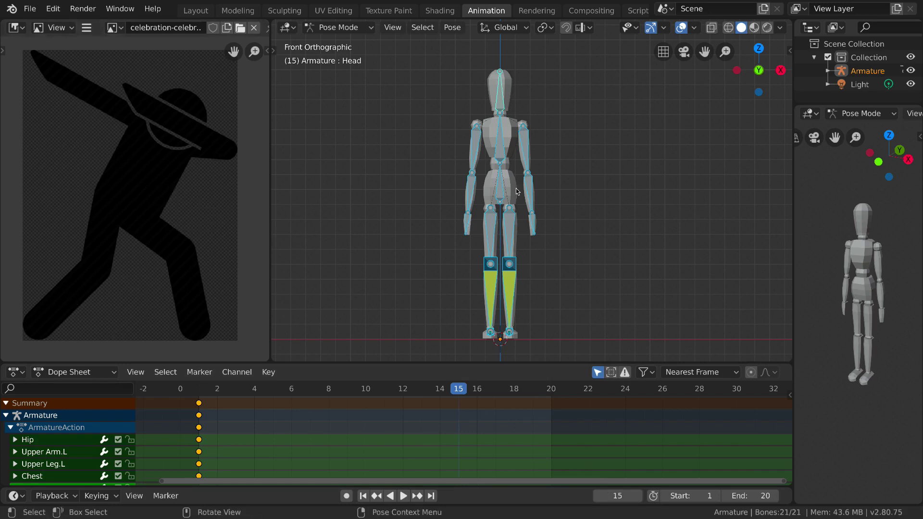
Lower the Hip bone along the global Z axis by about 0.2 m so both knees bend.
click(499, 192)
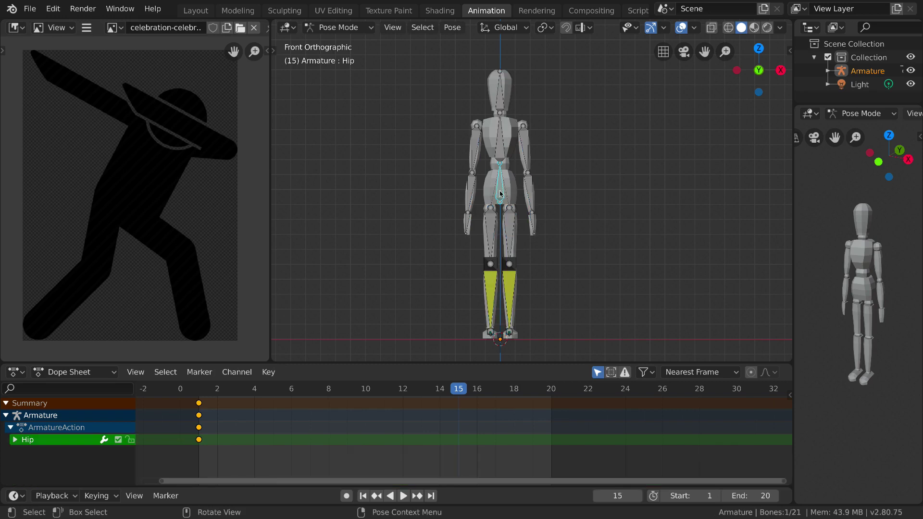
key(g)
key(z)
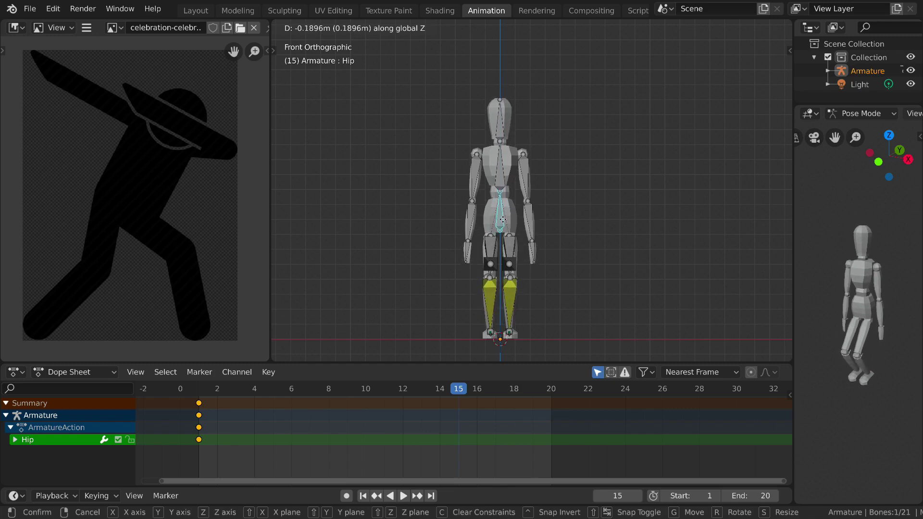
click(501, 234)
Move the Foot IK.R bone outward by about 0.2 m in the front view to spread the right leg.
middle_drag(546, 251, 524, 270)
click(568, 263)
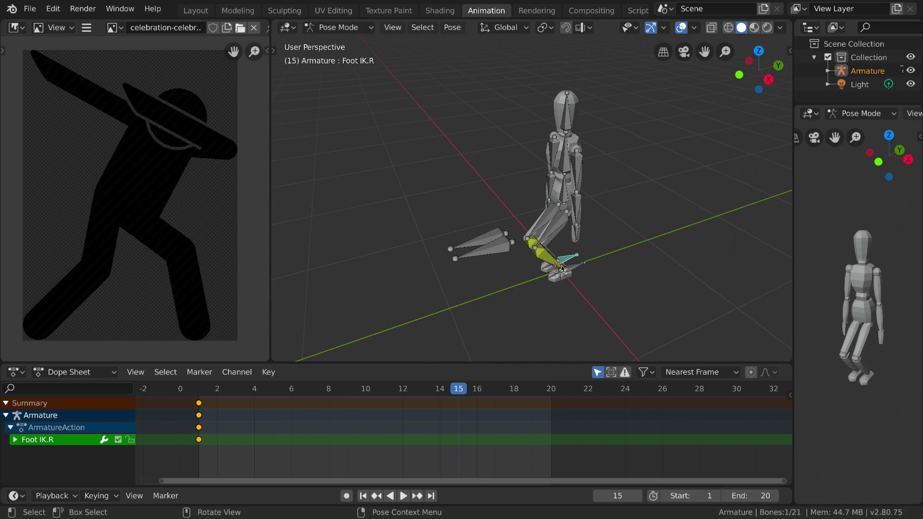
key(KP_1)
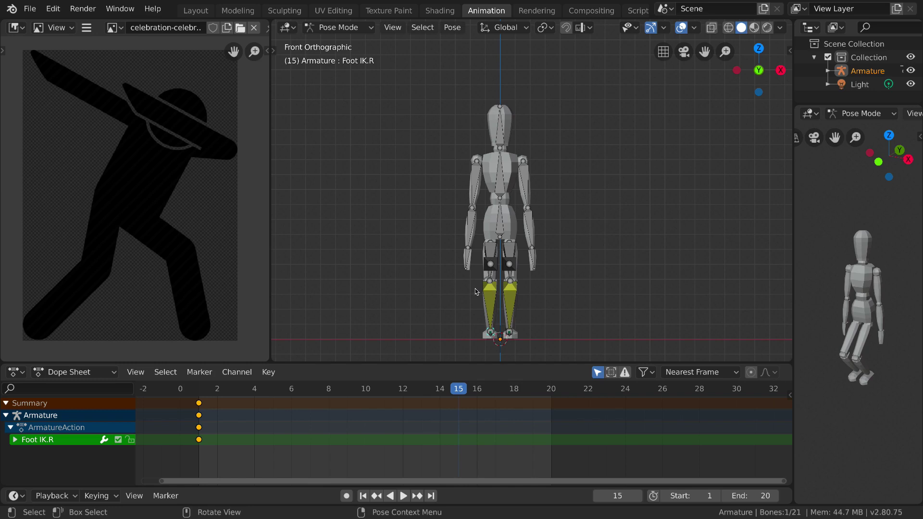
key(g)
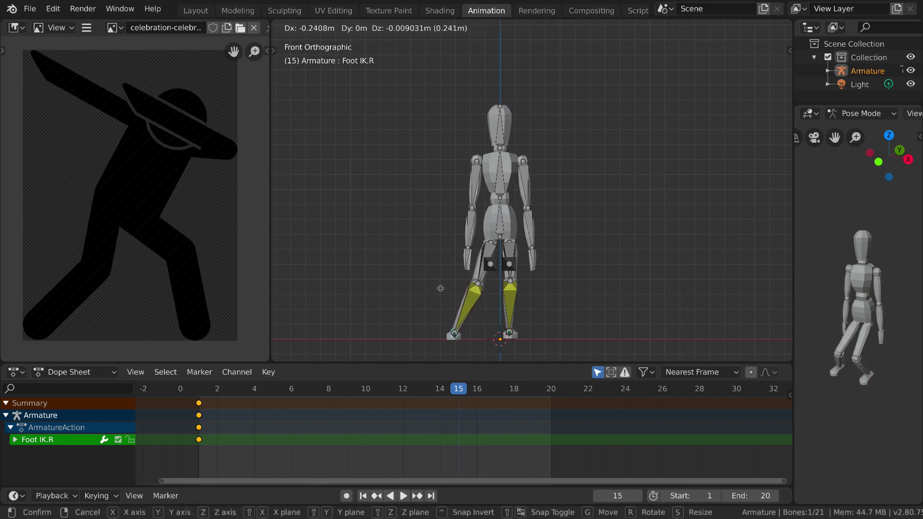
click(445, 287)
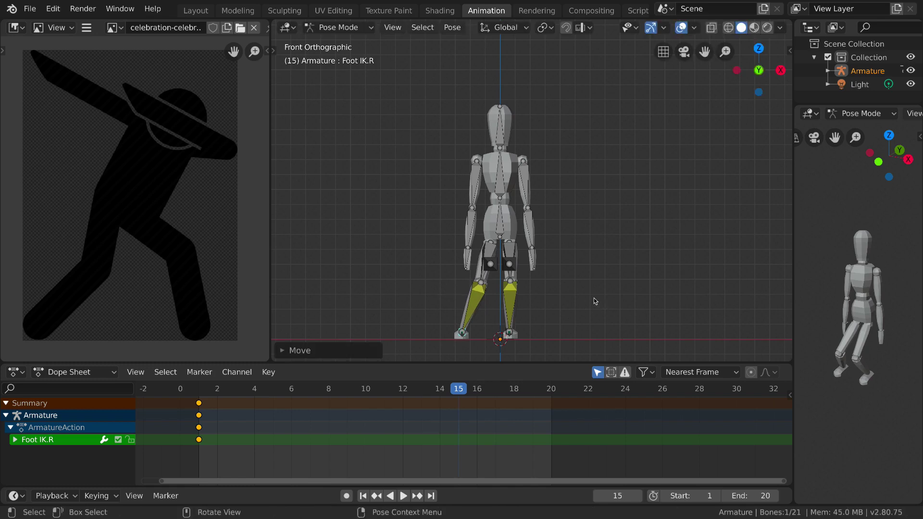
Move the Foot IK.L bone outward by about 0.2 m in the front view to widen the stance.
middle_drag(588, 294, 572, 305)
click(576, 298)
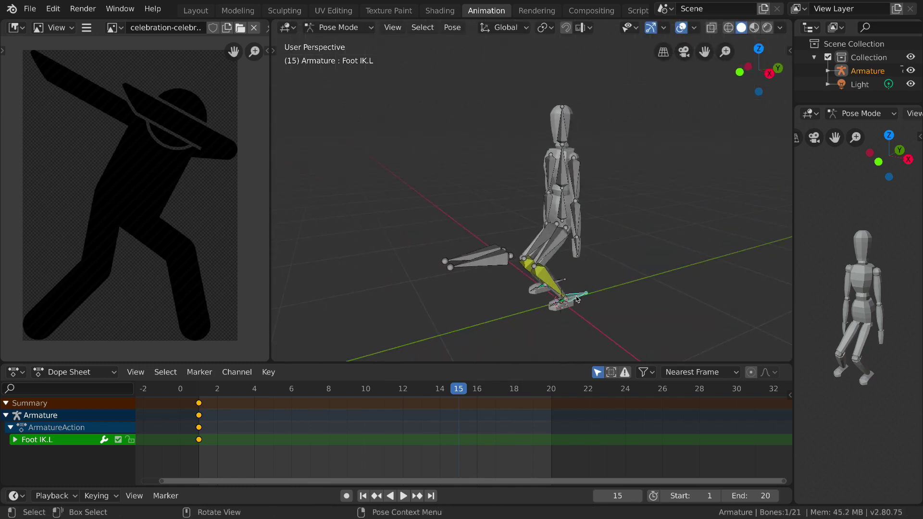
key(KP_1)
key(g)
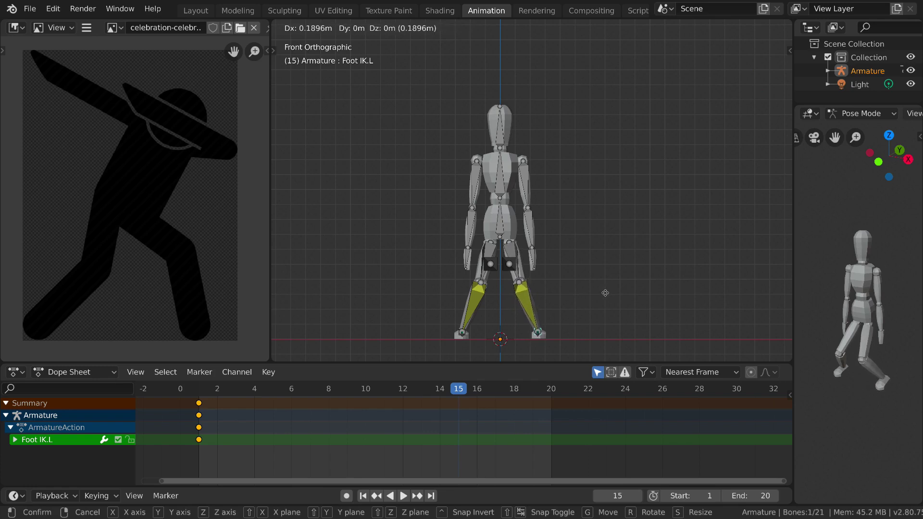
click(607, 295)
Move Pole Target.L outward, just past the left foot, so the left knee points sideways.
click(510, 266)
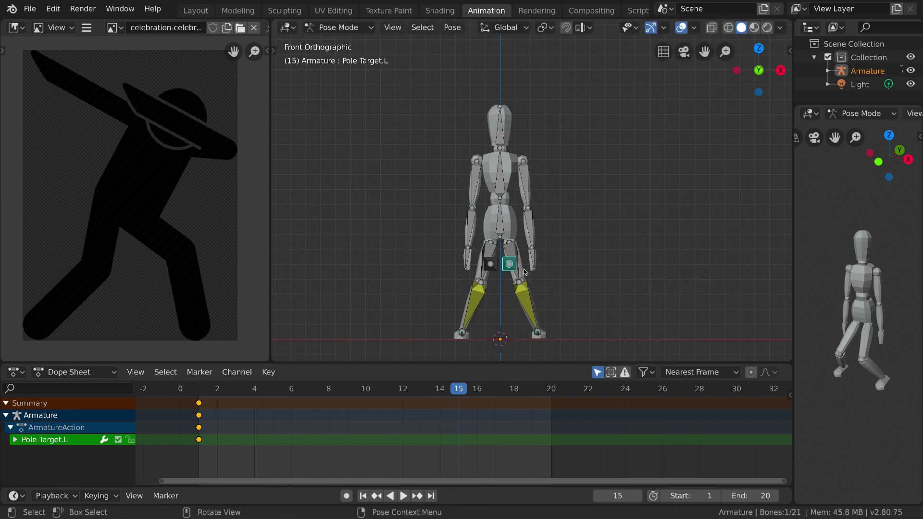
key(g)
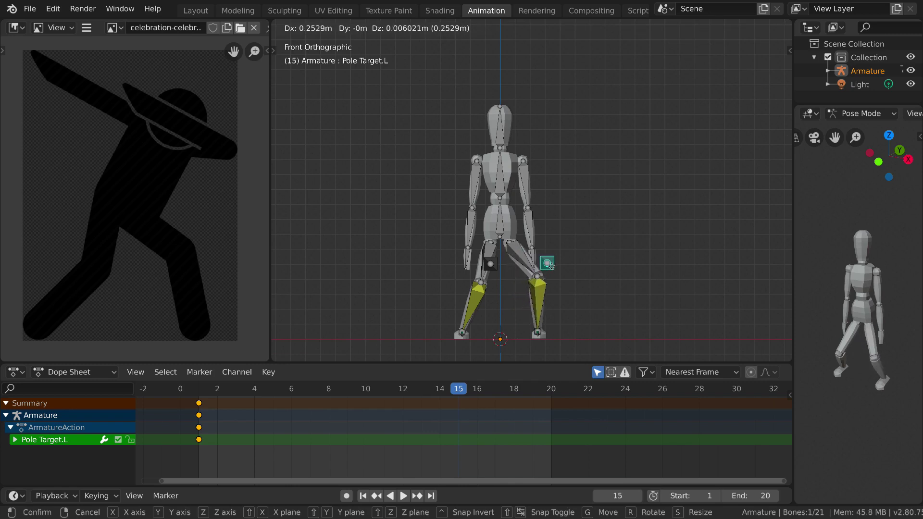
click(549, 270)
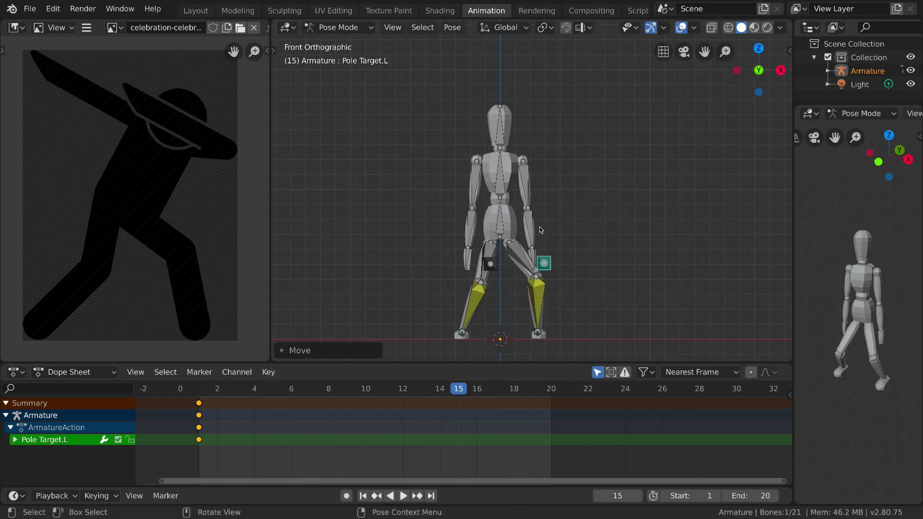
Raise the Hip bone slightly along the global Z axis to fine-tune the crouch height.
click(501, 224)
key(g)
key(z)
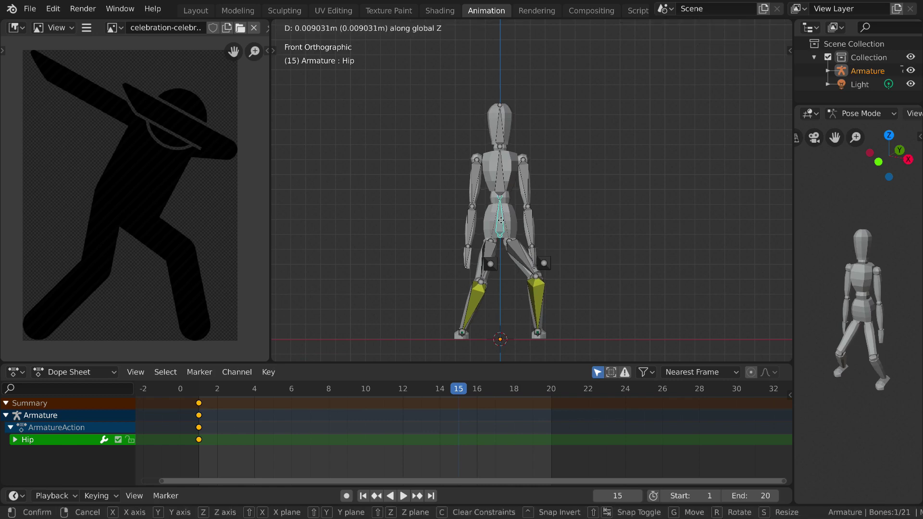
click(501, 220)
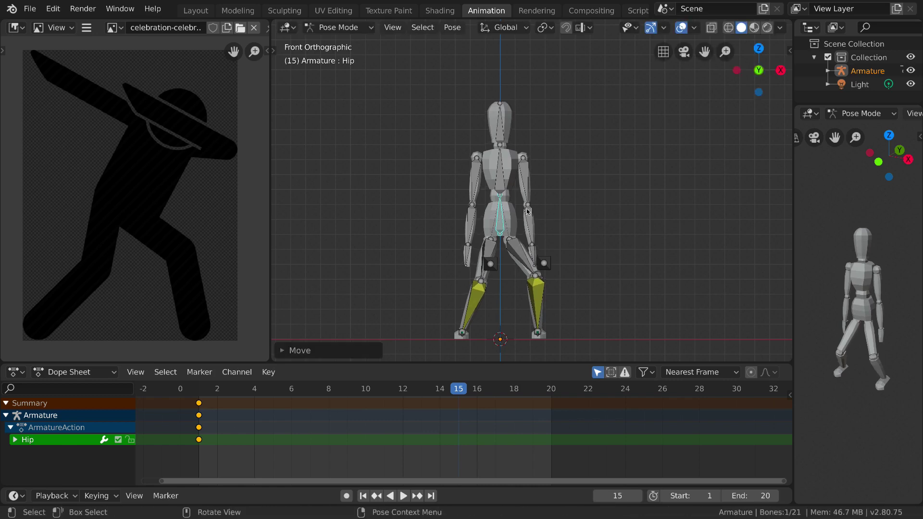
Lean the torso forward in the side view by rotating the Hip and Chest bones, nudging the hip's position slightly.
key(KP_3)
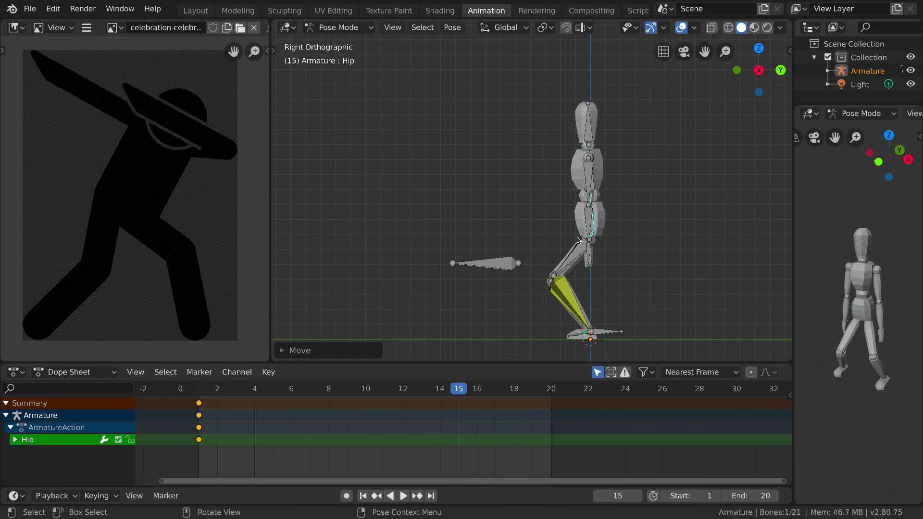
scroll(593, 213, up, 1)
shift+middle_drag(592, 213, 492, 212)
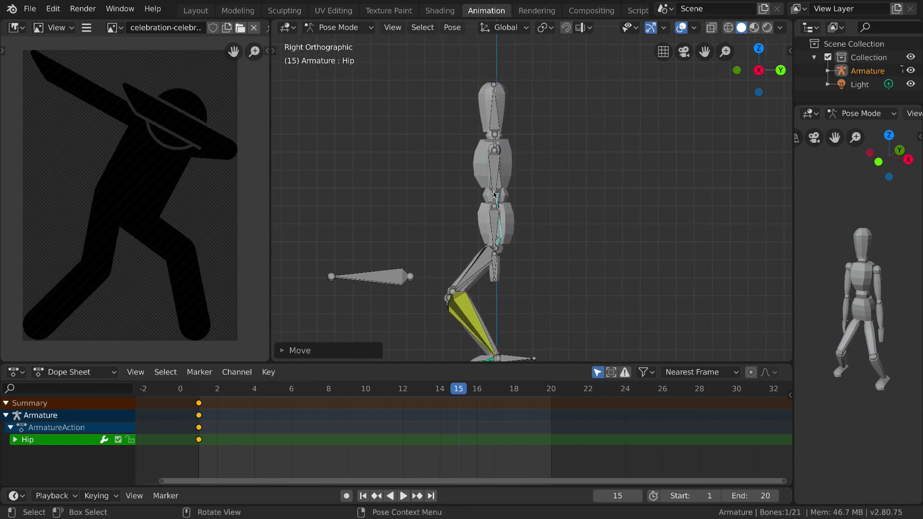
key(r)
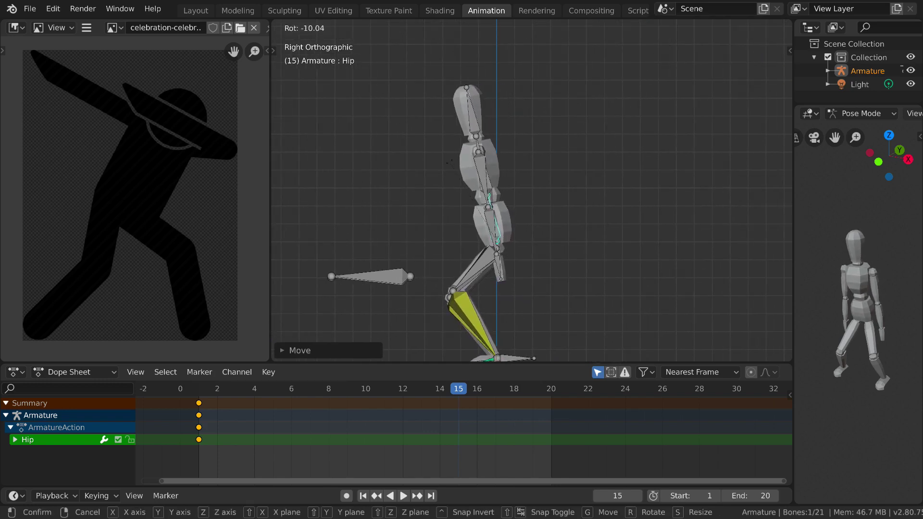
click(450, 180)
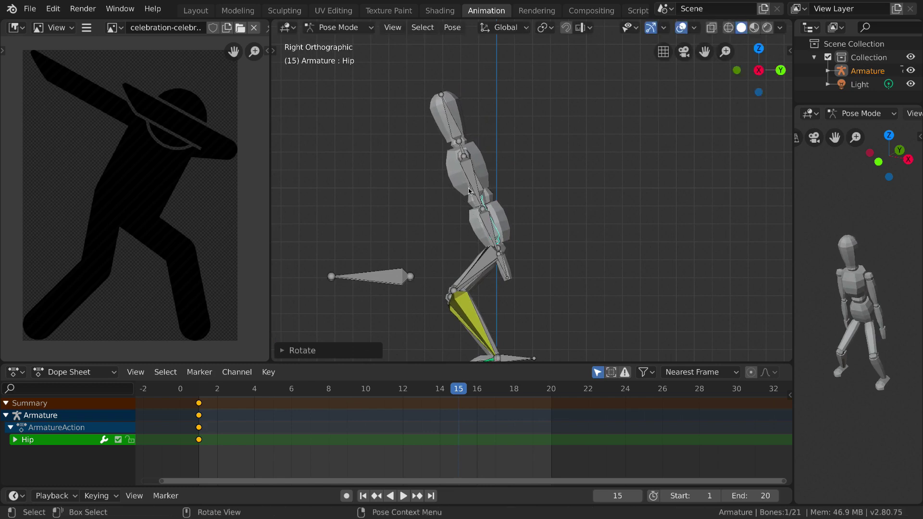
key(g)
click(494, 178)
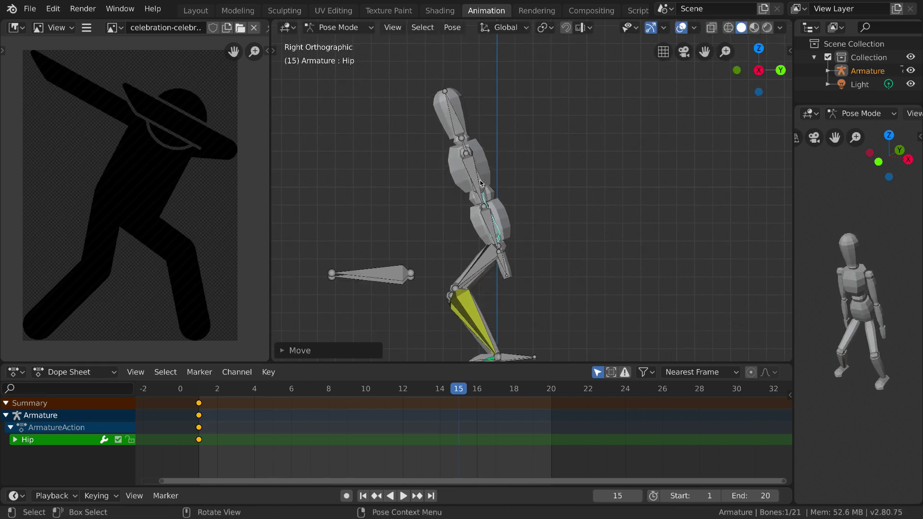
click(481, 183)
key(r)
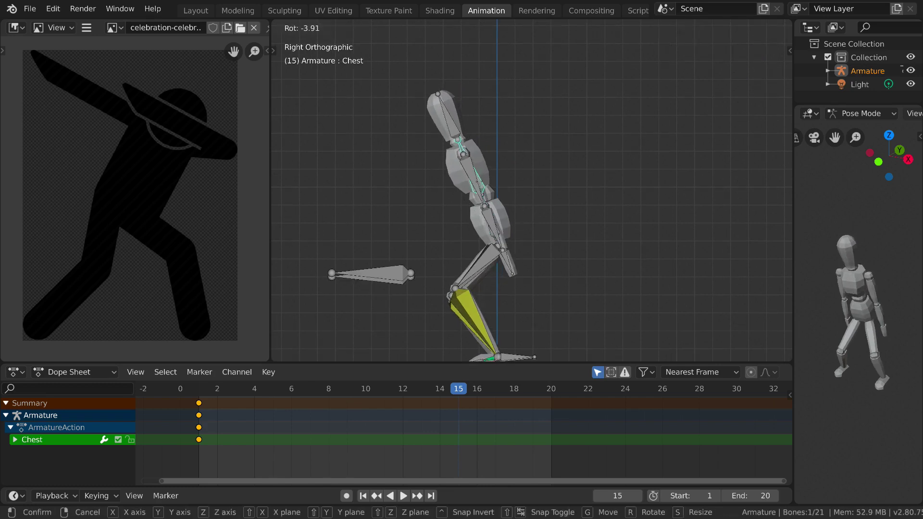
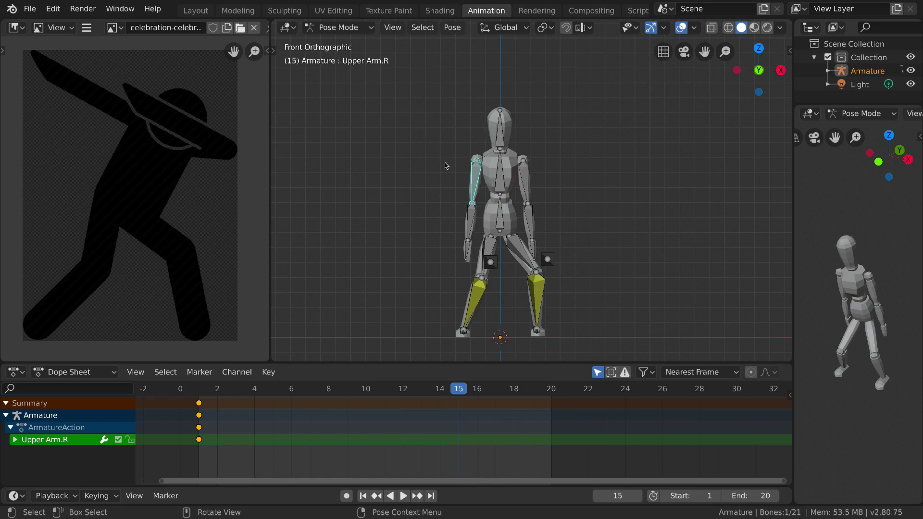
Rotate the Upper Arm.R bone forward in the left side view until the arm extends roughly horizontally in front.
click(736, 70)
shift+middle_drag(581, 127, 449, 131)
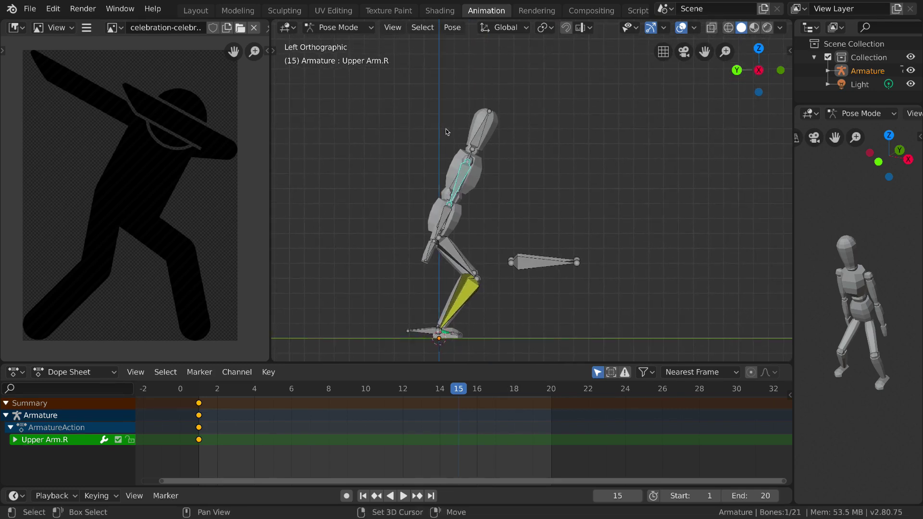
key(r)
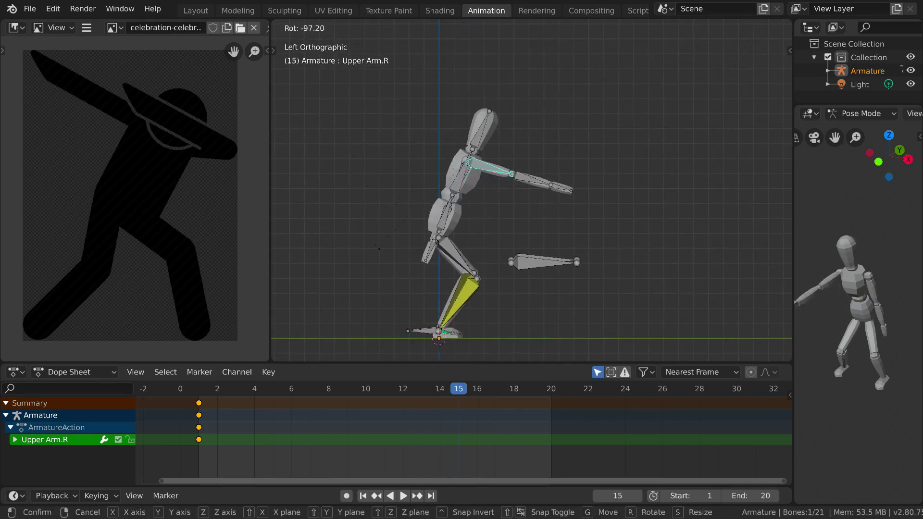
click(402, 254)
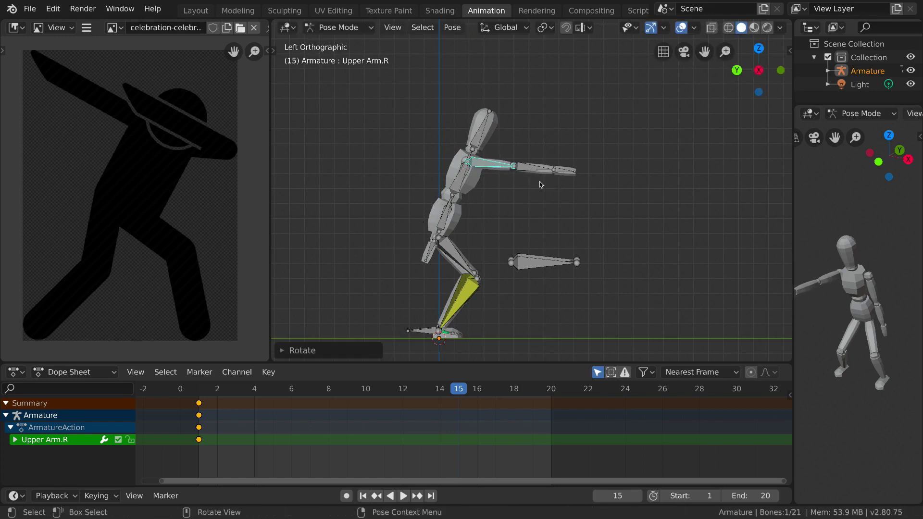
Fold the Lower Arm.R bone across the front of the body in the top view and bend Hand.R inward.
key(KP_7)
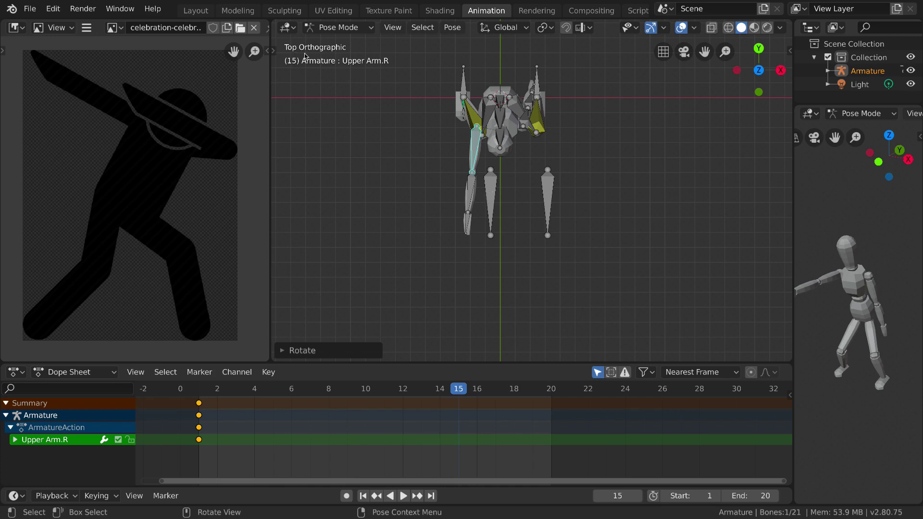
click(474, 194)
key(r)
click(495, 172)
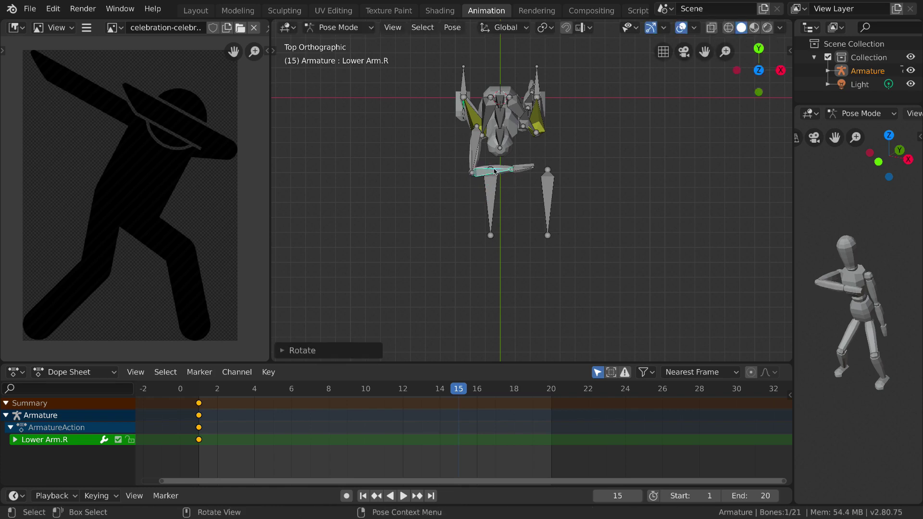
click(526, 171)
key(r)
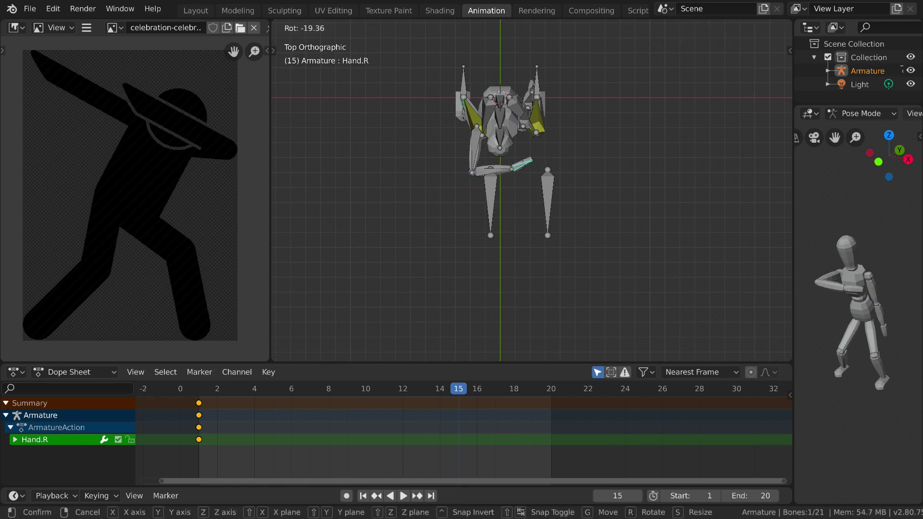
click(523, 169)
Raise the Upper Arm.R bone slightly above horizontal in the left side view, bringing the folded arm nearer the head.
key(KP_1)
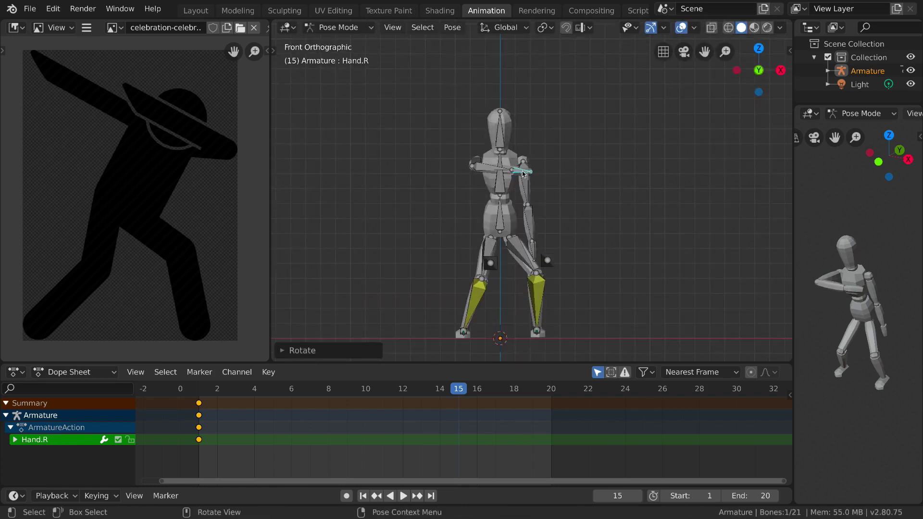
click(473, 164)
click(736, 70)
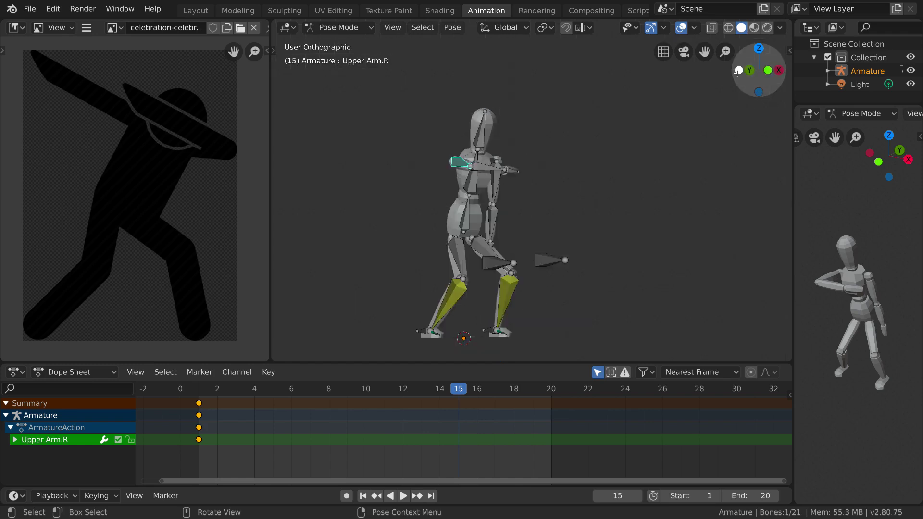
key(r)
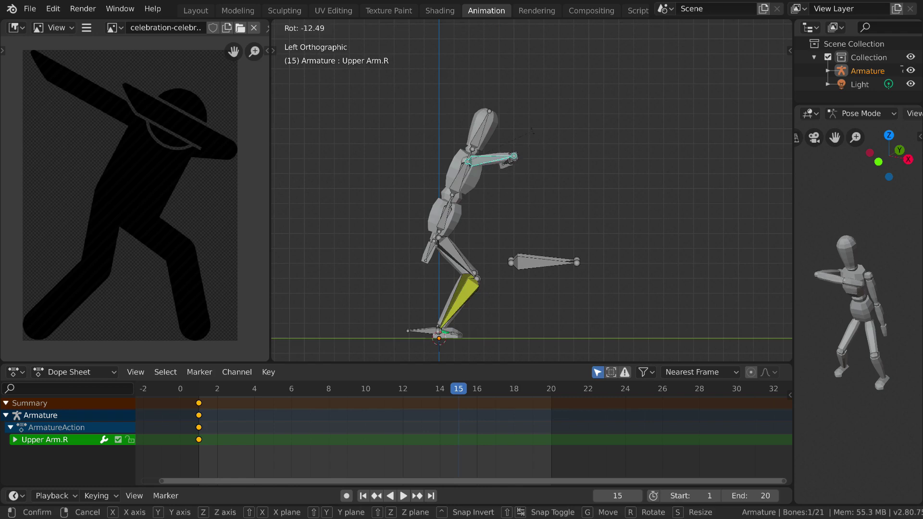
click(522, 124)
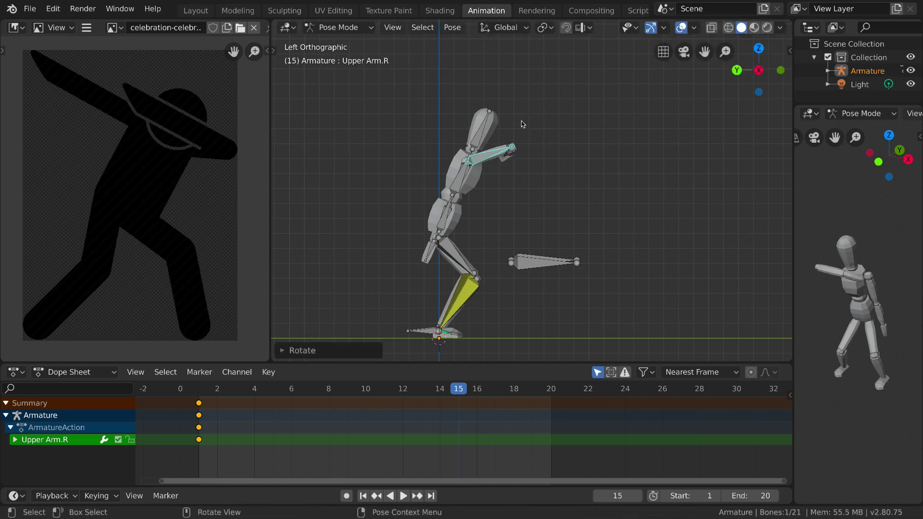
key(r)
click(511, 149)
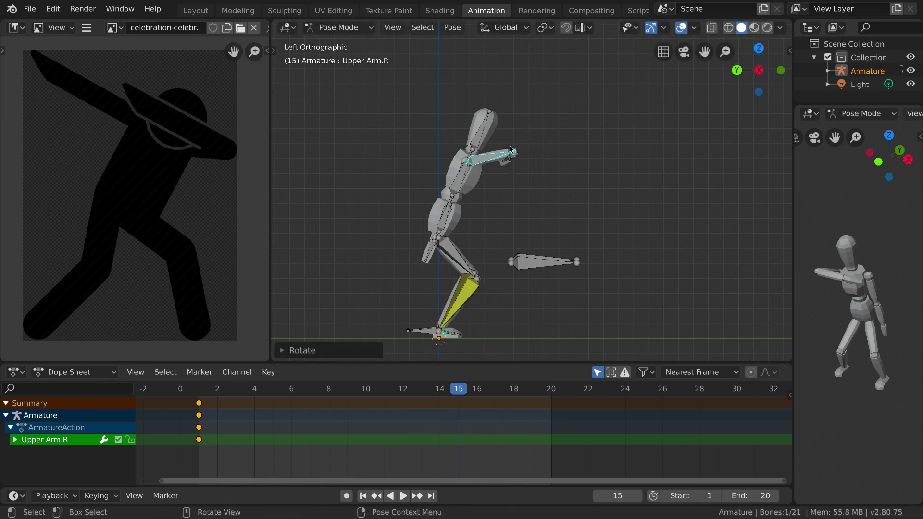
Rotate the Head bone forward in the left side view so the face tilts down toward the folded right arm.
click(484, 134)
key(r)
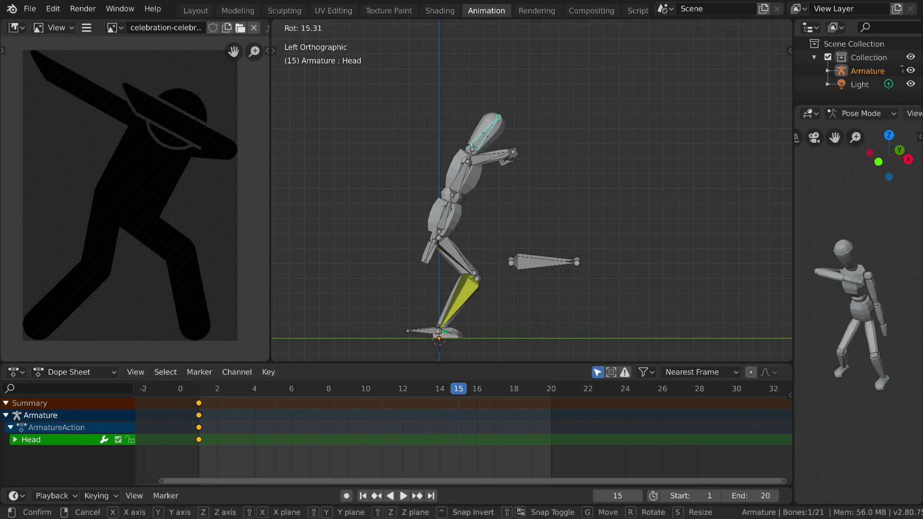
click(488, 143)
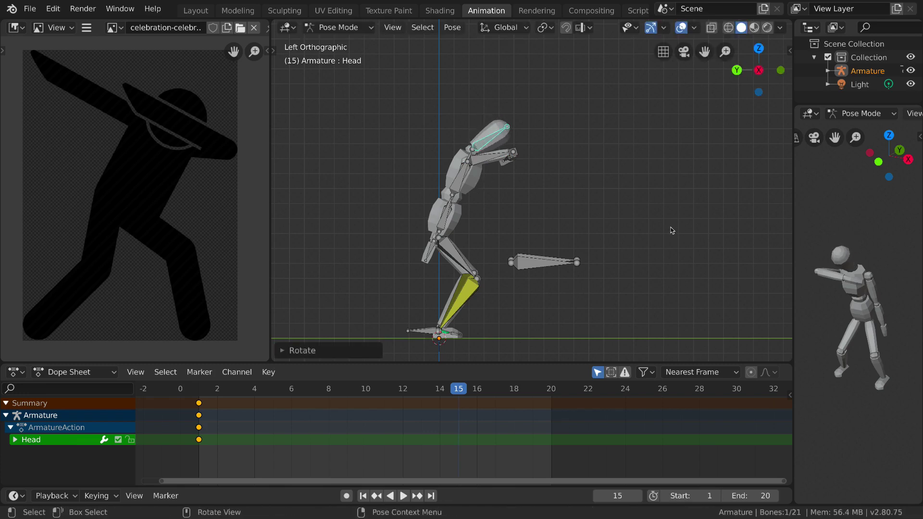
key(KP_7)
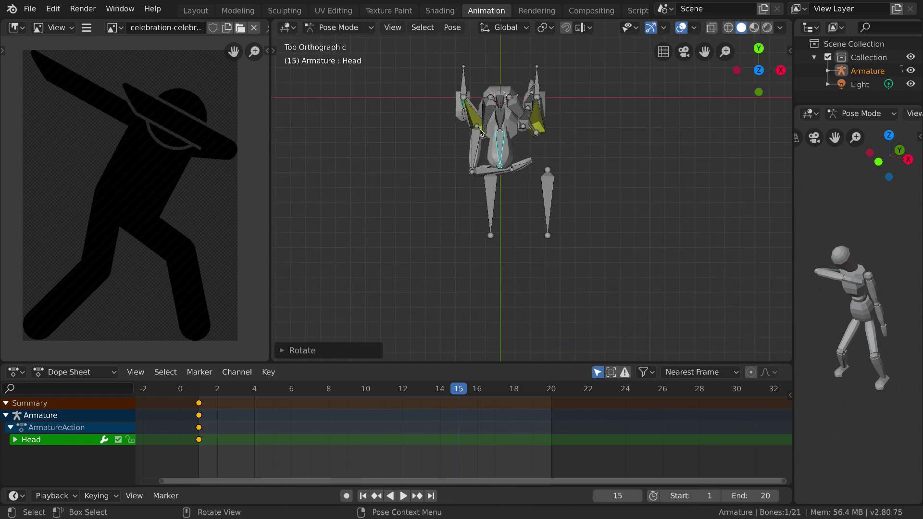
scroll(489, 169, up, 1)
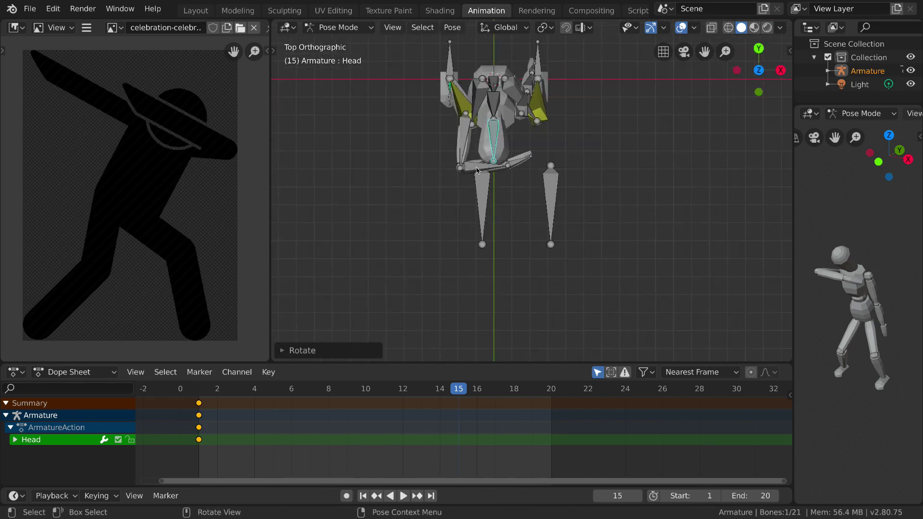
scroll(477, 169, up, 2)
click(447, 236)
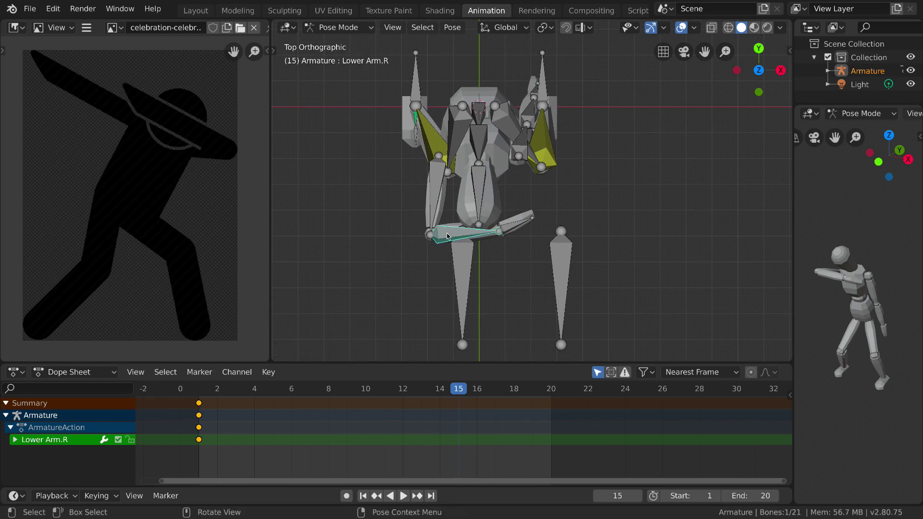
click(434, 236)
click(437, 235)
key(r)
key(Escape)
key(r)
key(Escape)
Rotate Upper Arm.R slightly inward in the top view and turn Hand.R about 11° to line up better with the forearm.
click(434, 204)
key(r)
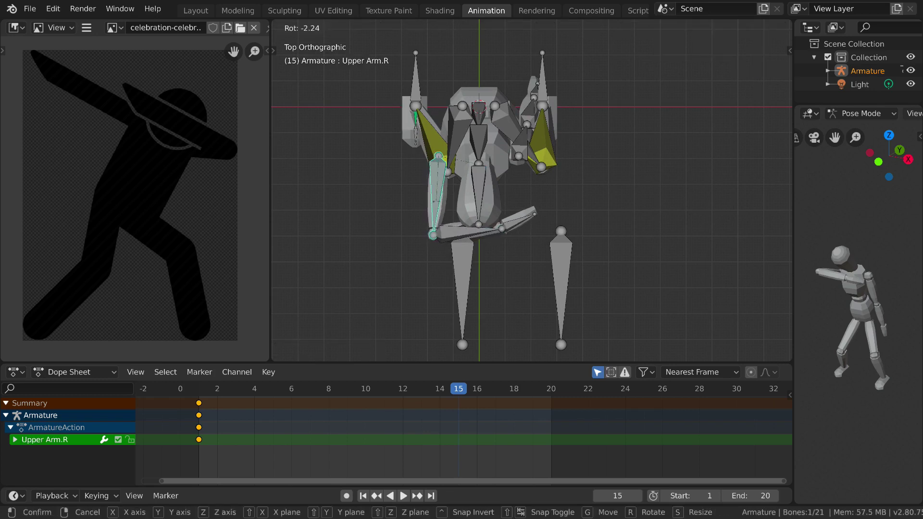
click(442, 204)
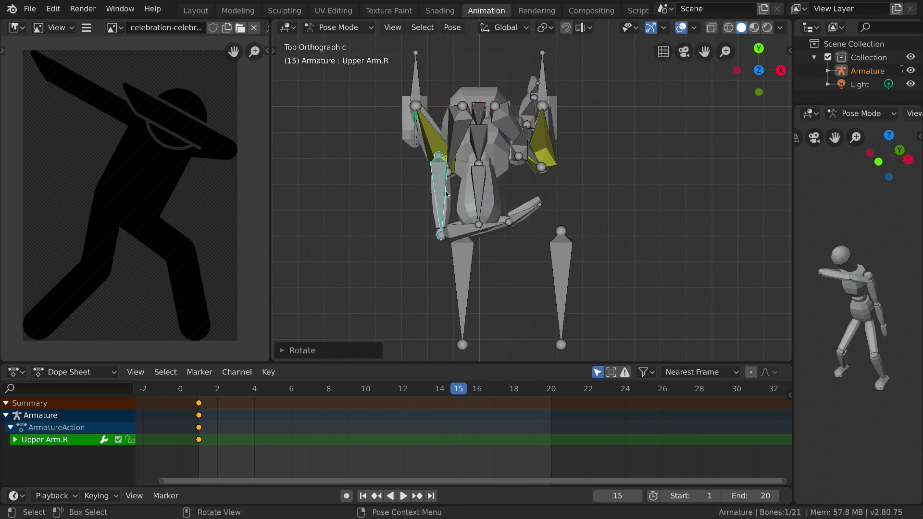
click(525, 214)
key(r)
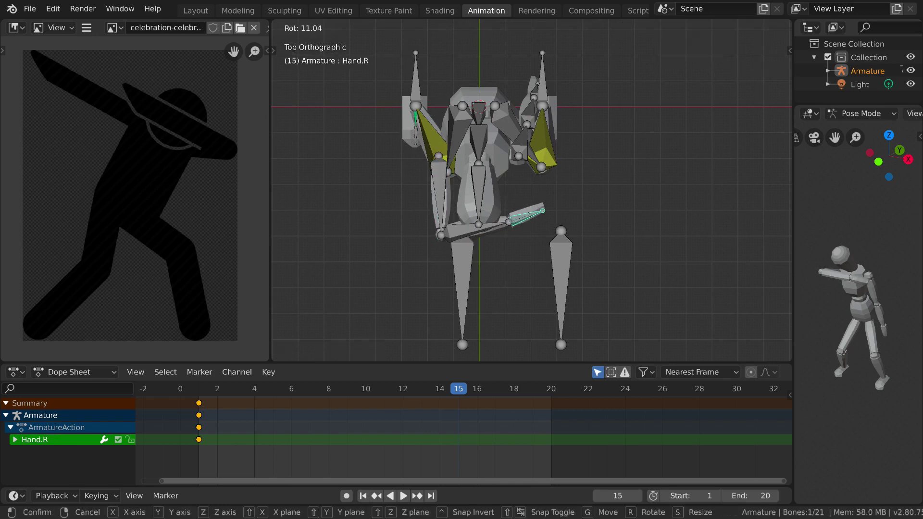
click(531, 219)
Rotate the Head bone about 8° in the top view so it turns toward the right elbow.
click(475, 197)
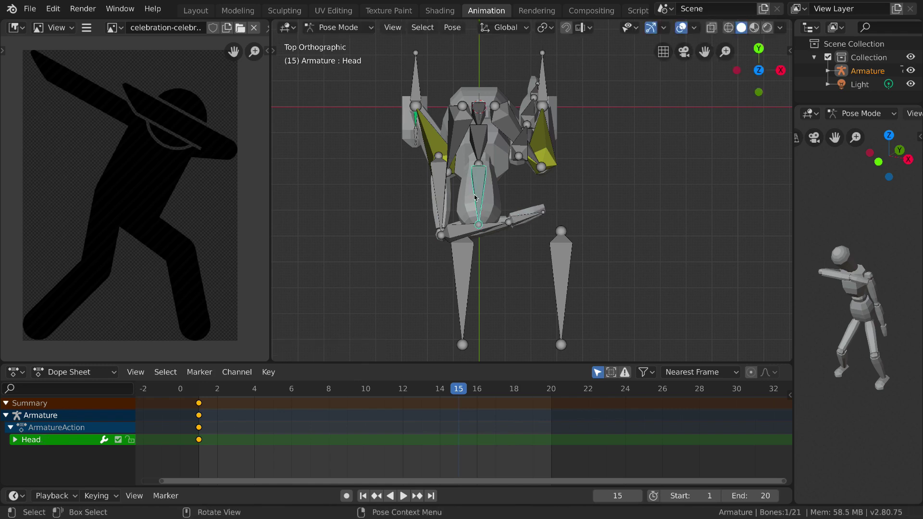
key(r)
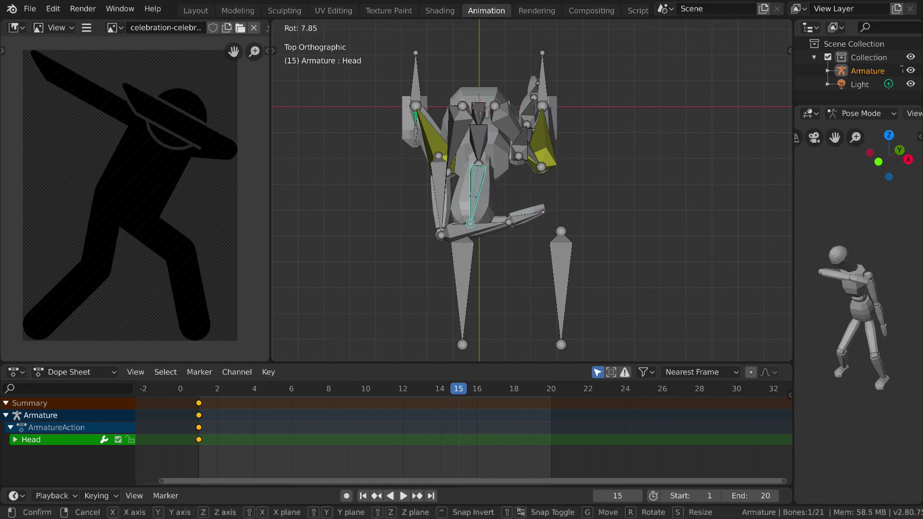
click(476, 202)
Rotate Lower Arm.R upward in the front view until the forearm slopes slightly up across the front of the shoulders.
middle_drag(475, 202, 539, 183)
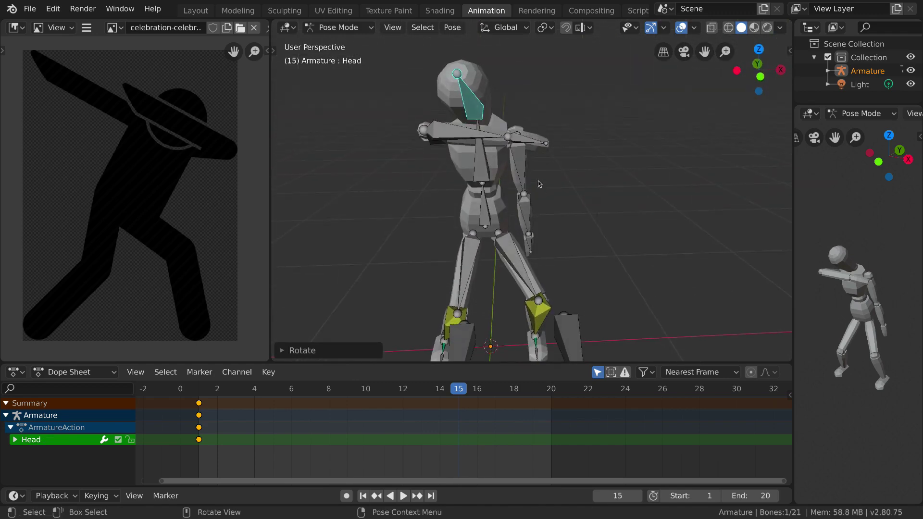
click(470, 132)
key(KP_1)
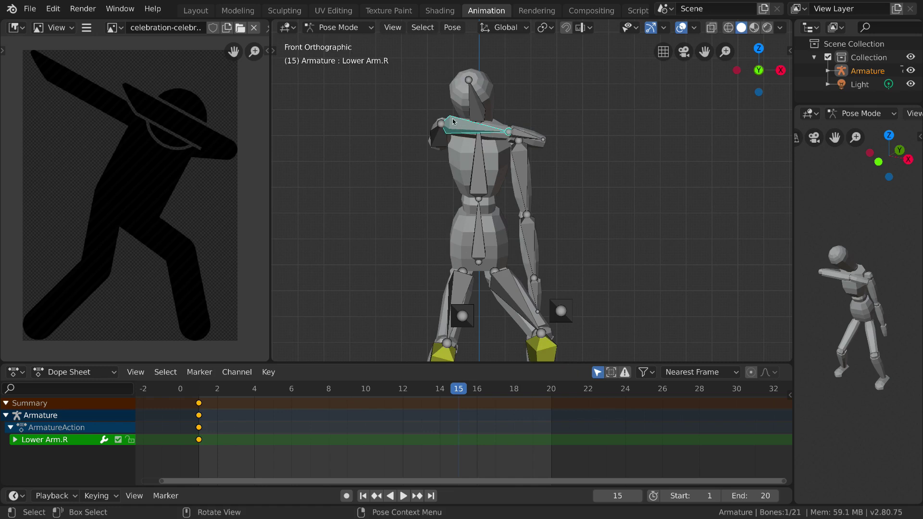
key(r)
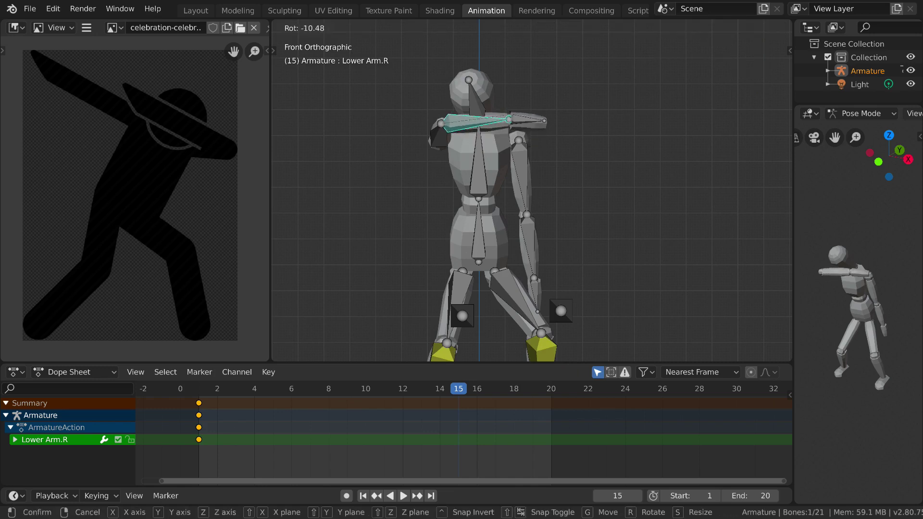
click(512, 114)
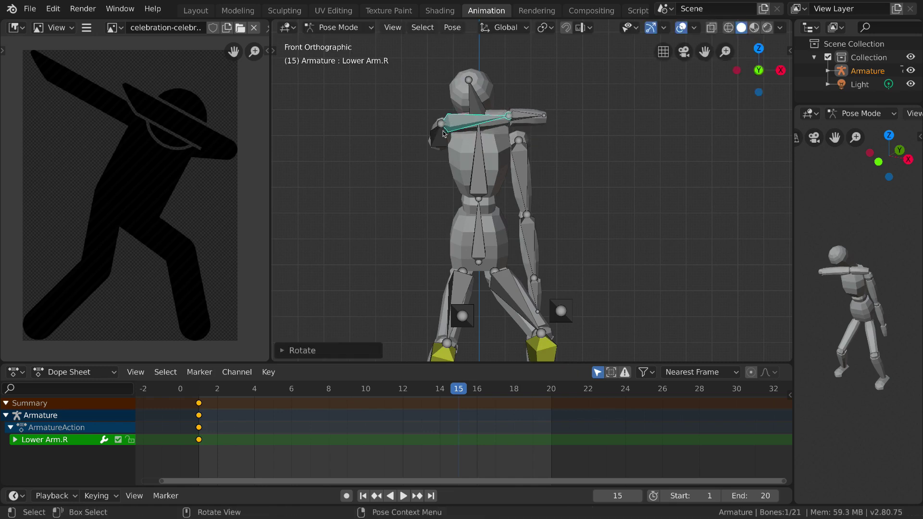
Tilt Hand.R slightly upward in the front view so it continues the rising line of the forearm.
middle_drag(443, 133, 479, 142)
click(506, 128)
key(KP_1)
key(r)
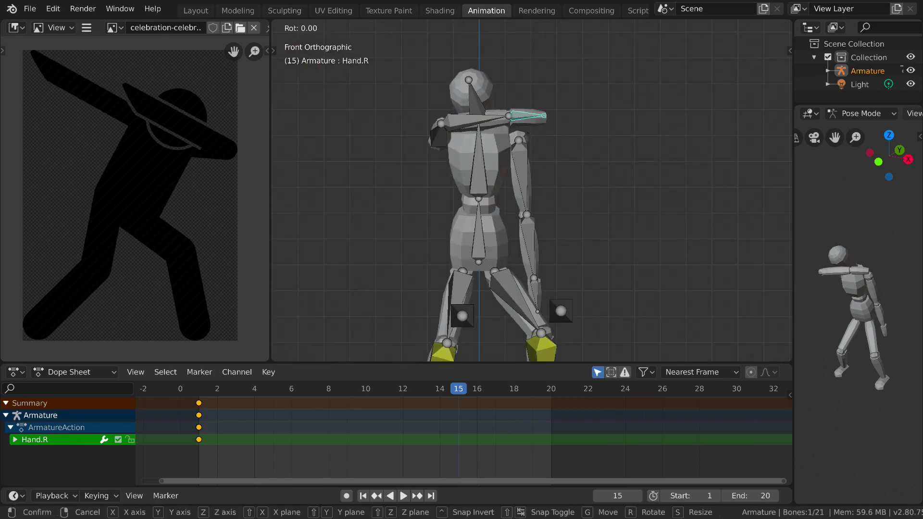
click(529, 135)
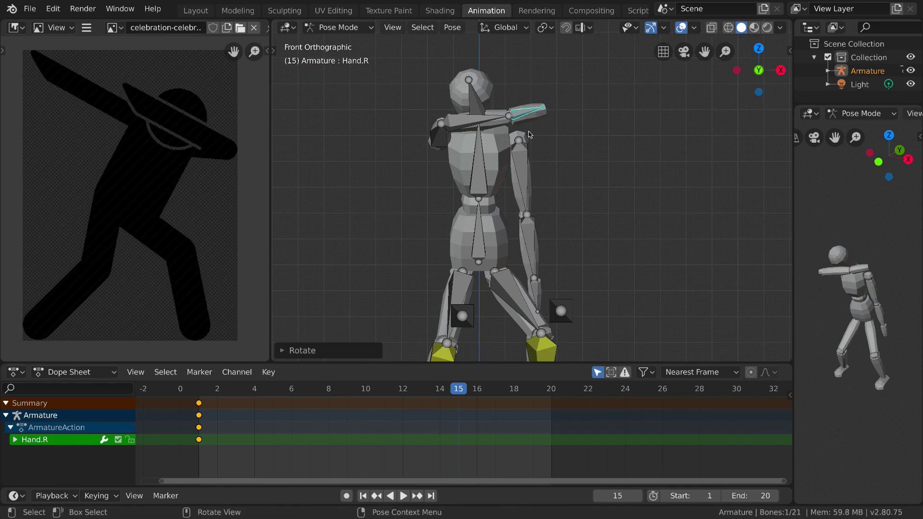
Raise the Upper Arm.L bone in the front view until the left arm extends outward and slightly above horizontal.
scroll(505, 164, down, 3)
middle_drag(509, 243, 643, 192)
key(KP_5)
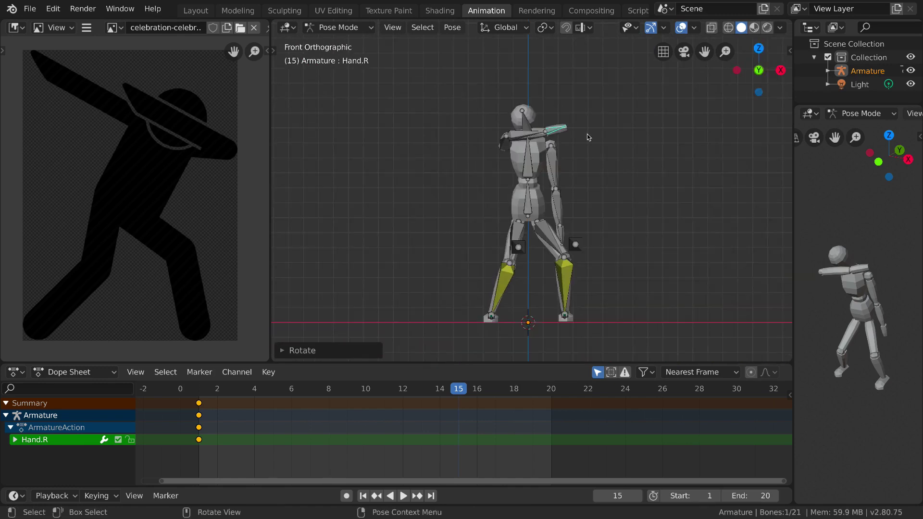
alt+middle_drag(587, 145, 486, 201)
click(497, 206)
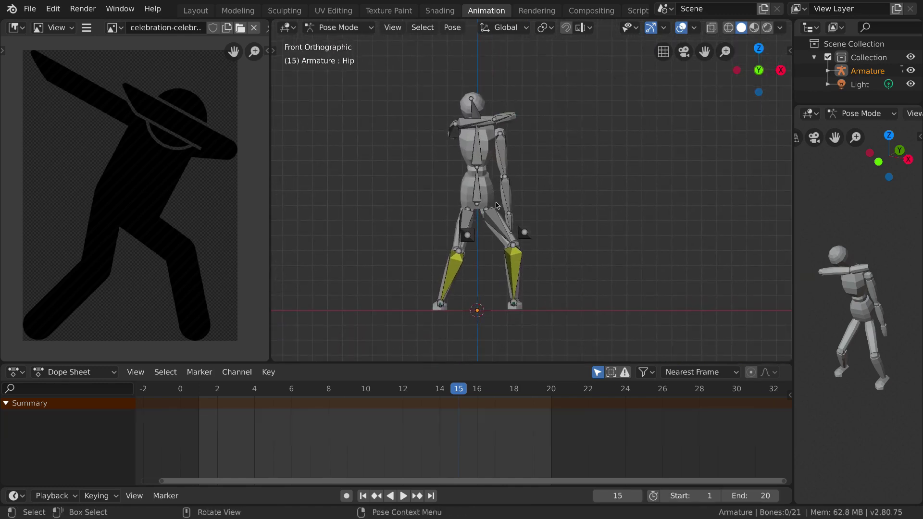
click(502, 152)
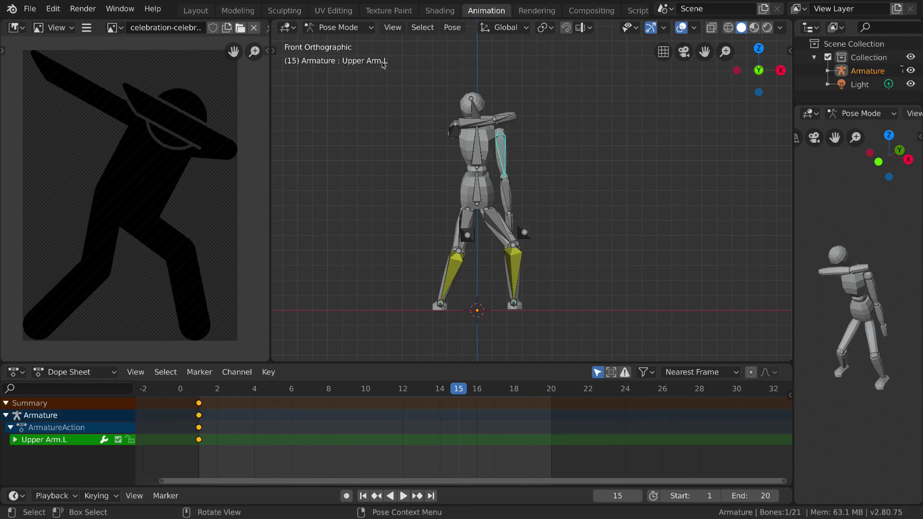
key(r)
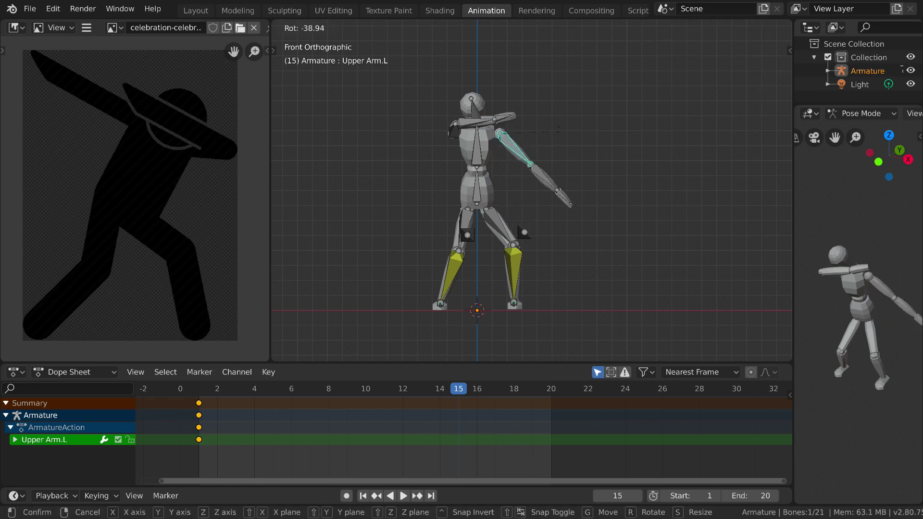
click(520, 99)
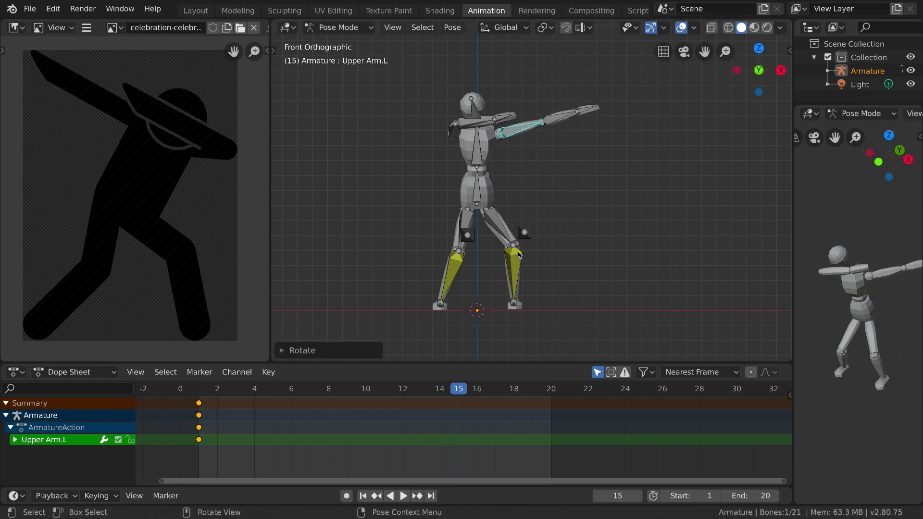
Swing the Upper Arm.L bone slightly forward in the top view, then check the arm and clear the bone selection.
key(KP_7)
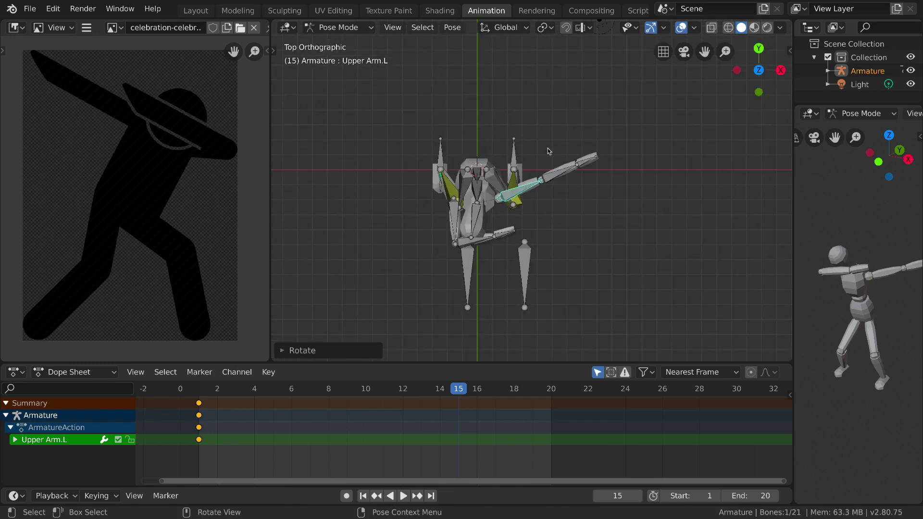
key(r)
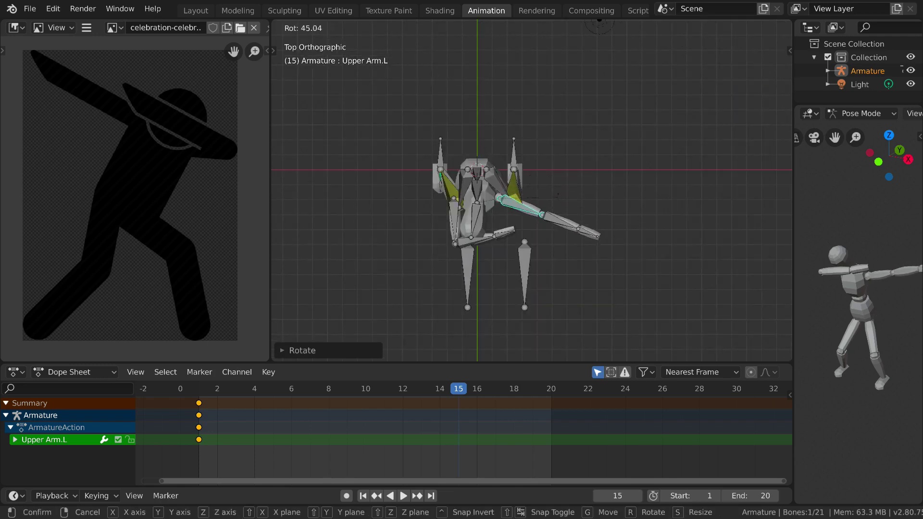
click(563, 161)
middle_drag(563, 161, 468, 162)
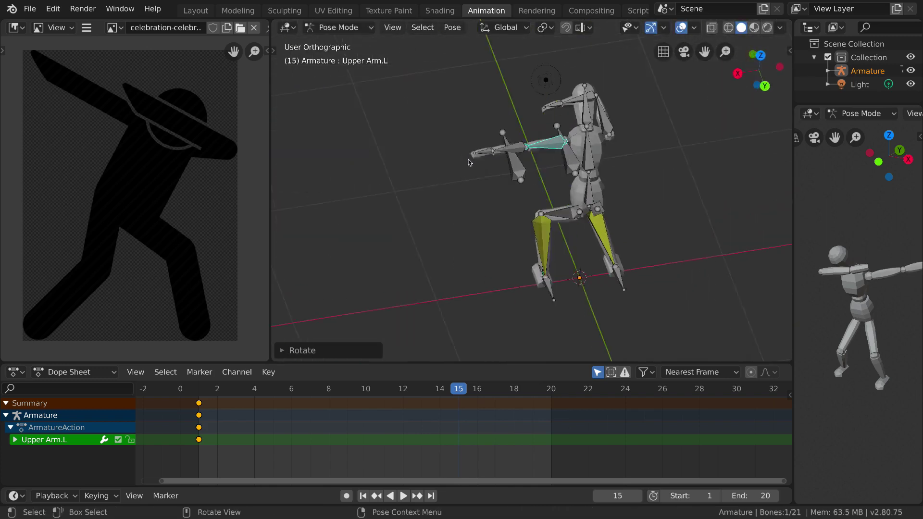
key(KP_1)
click(447, 130)
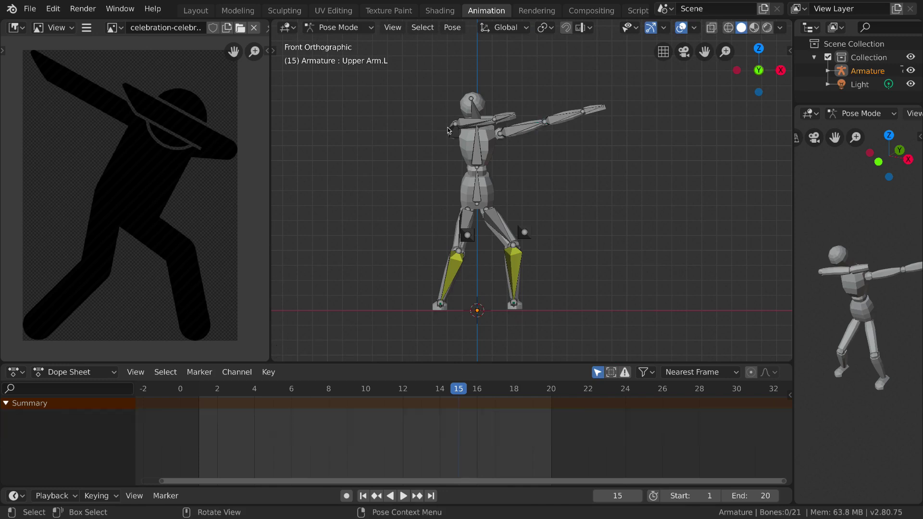
Rotate the Chest bone slightly forward in the right side view so the upper body leans down further.
middle_drag(563, 152, 539, 160)
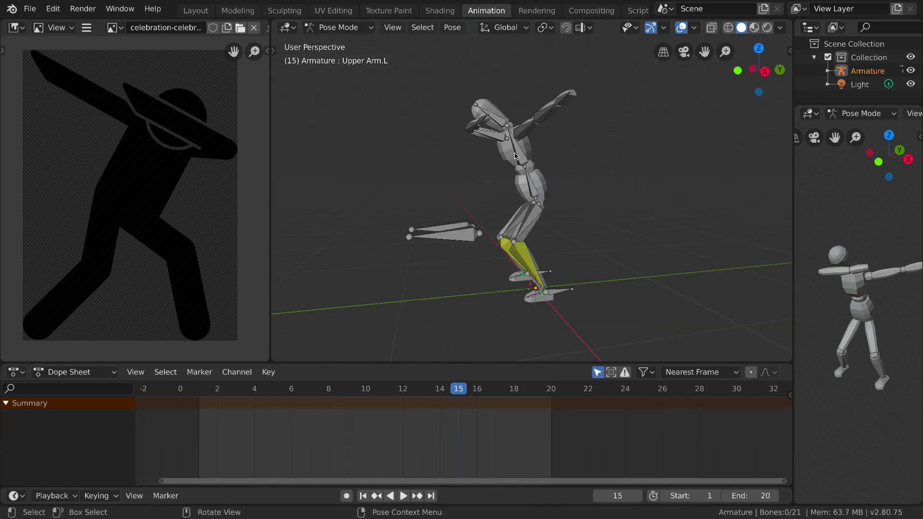
key(KP_3)
shift+middle_drag(348, 66, 317, 62)
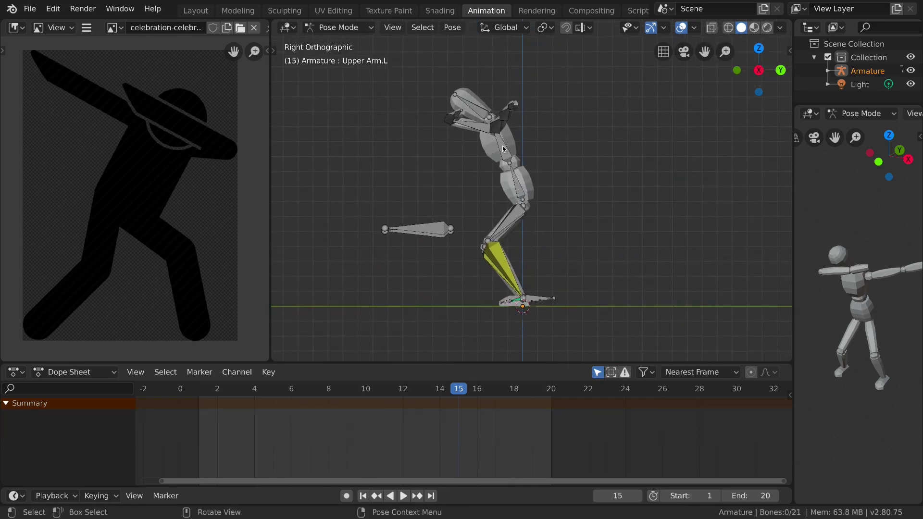
click(499, 140)
key(r)
click(499, 149)
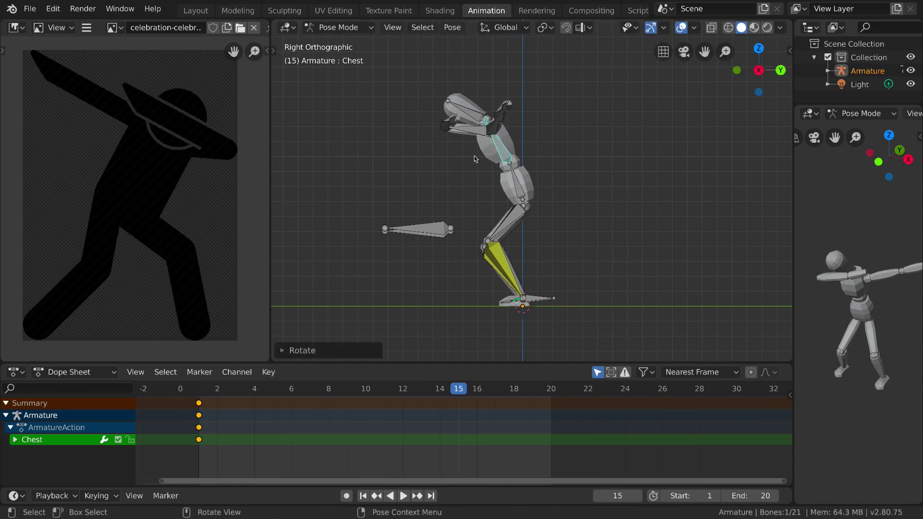
Select all bones of the armature in the front view and insert a LocRotScale keyframe at frame 15.
middle_drag(451, 178, 510, 178)
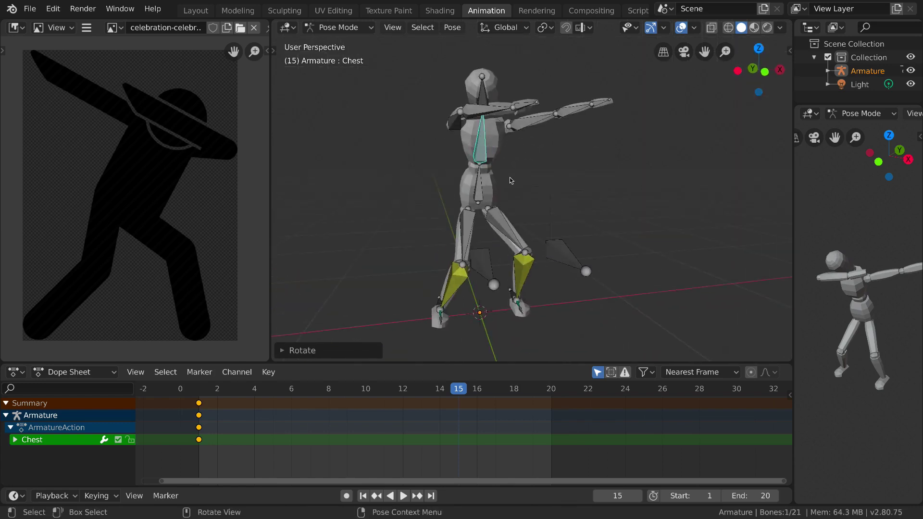
key(KP_1)
scroll(513, 181, down, 4)
scroll(537, 177, up, 2)
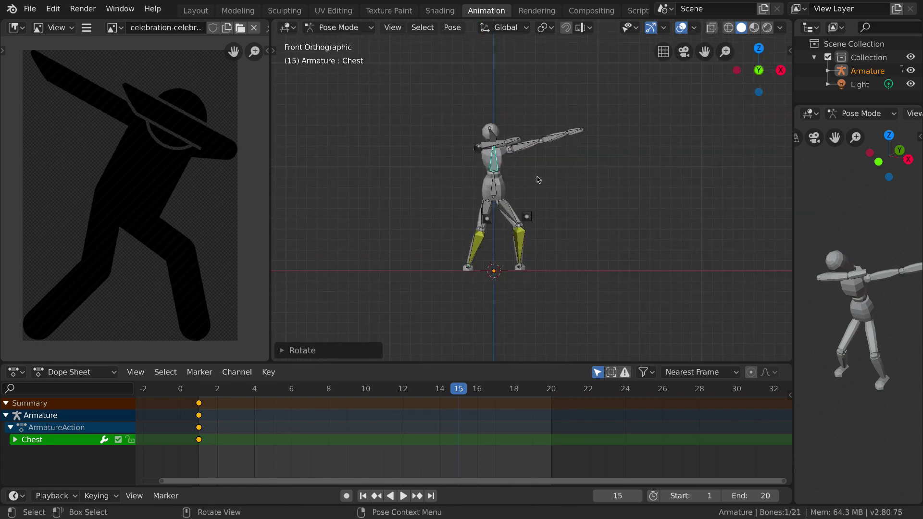
scroll(537, 177, down, 1)
drag(601, 100, 432, 260)
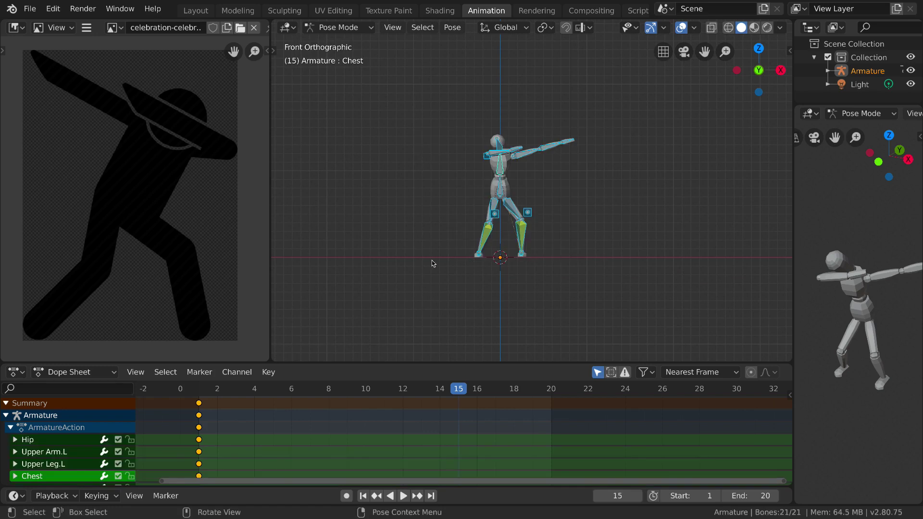
key(i)
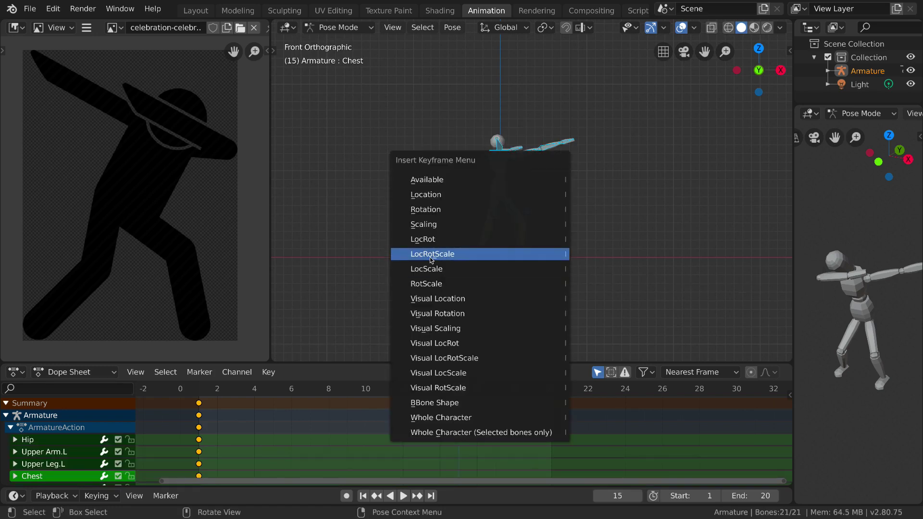
click(433, 254)
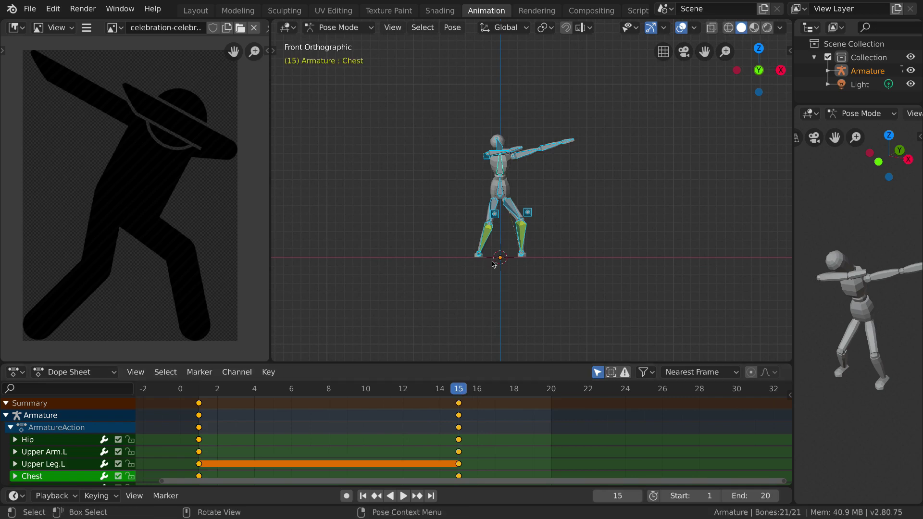
Play back the animation to review the motion and return to frame 15.
key(space)
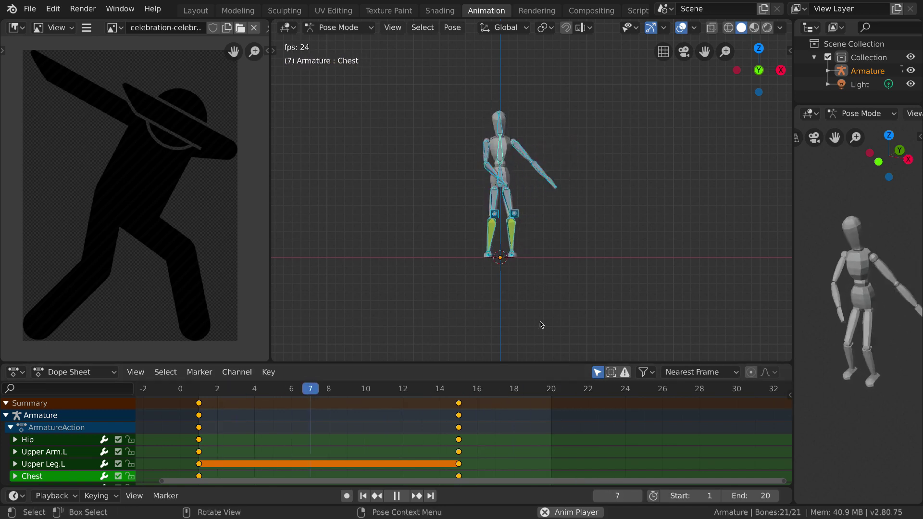
mouse_move(445, 391)
mouse_down()
mouse_move(458, 392)
mouse_move(210, 396)
mouse_move(461, 393)
mouse_up()
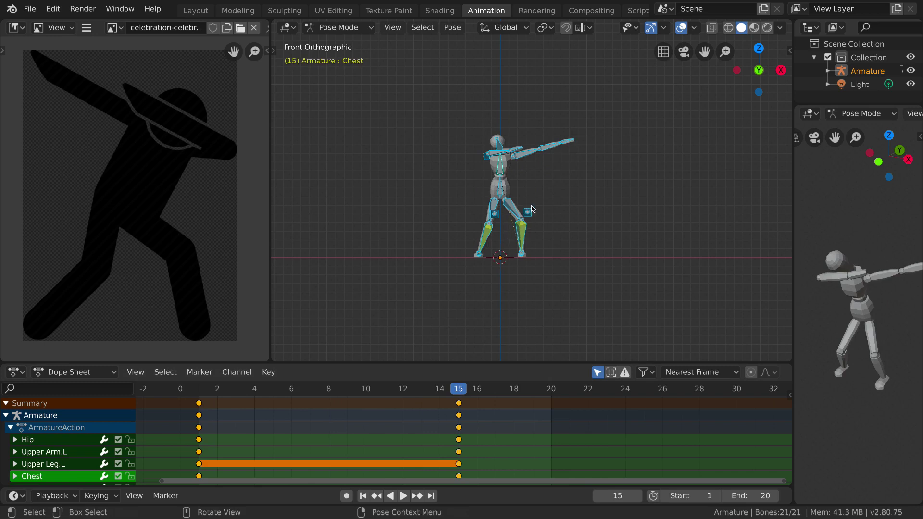
Select all bones at frame 15 and move the whole pose about 0.13 m along the positive global X axis.
drag(598, 105, 446, 264)
key(g)
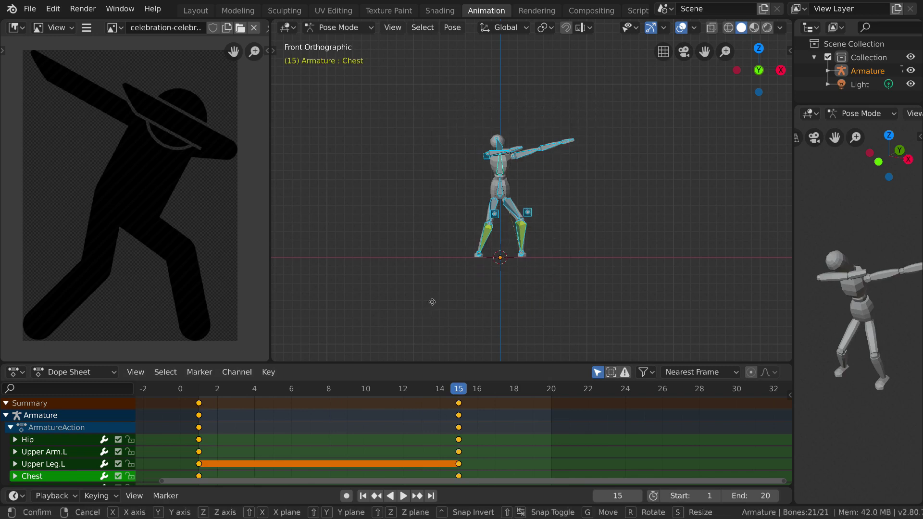
key(x)
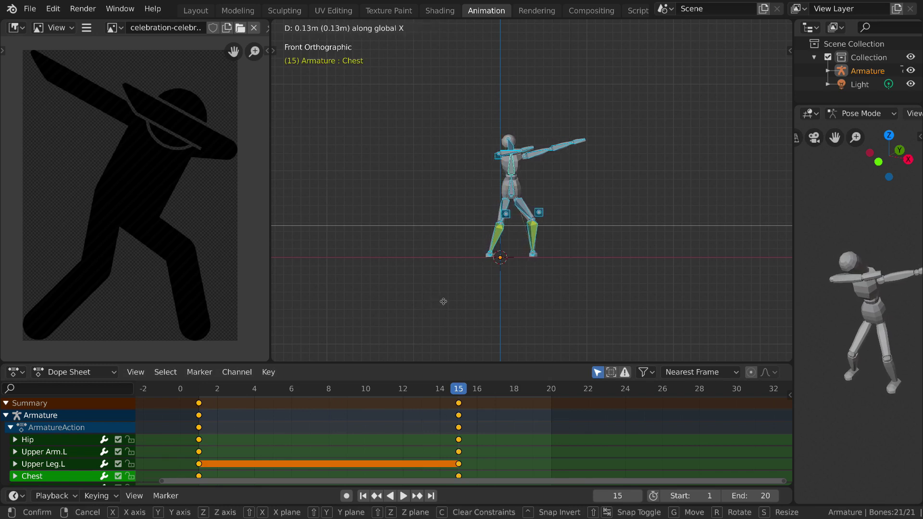
click(443, 301)
Shift the whole pose about 0.045 m further along the positive global X axis and insert a LocRotScale keyframe at frame 15.
scroll(514, 254, up, 4)
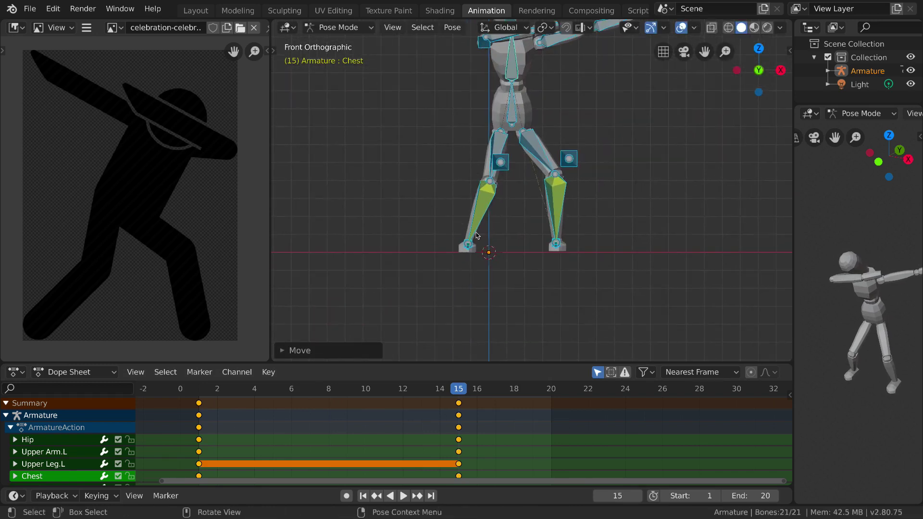
key(g)
key(x)
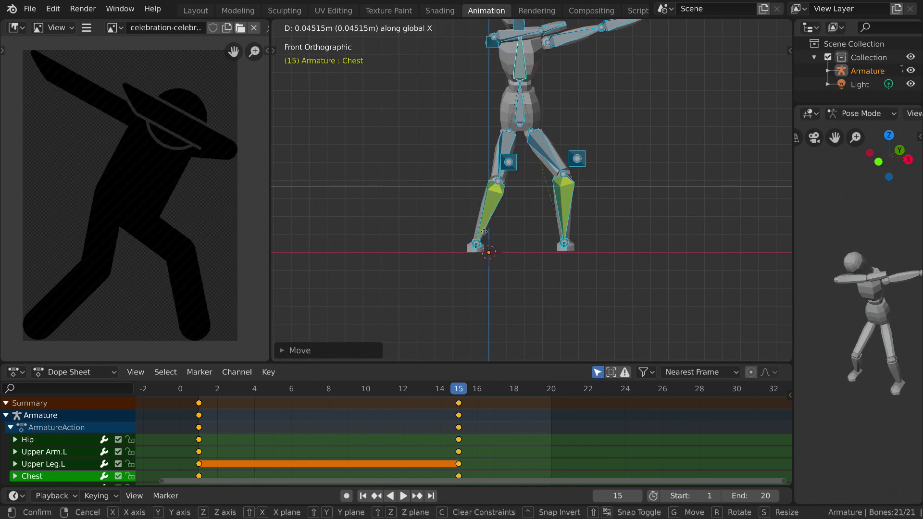
click(485, 233)
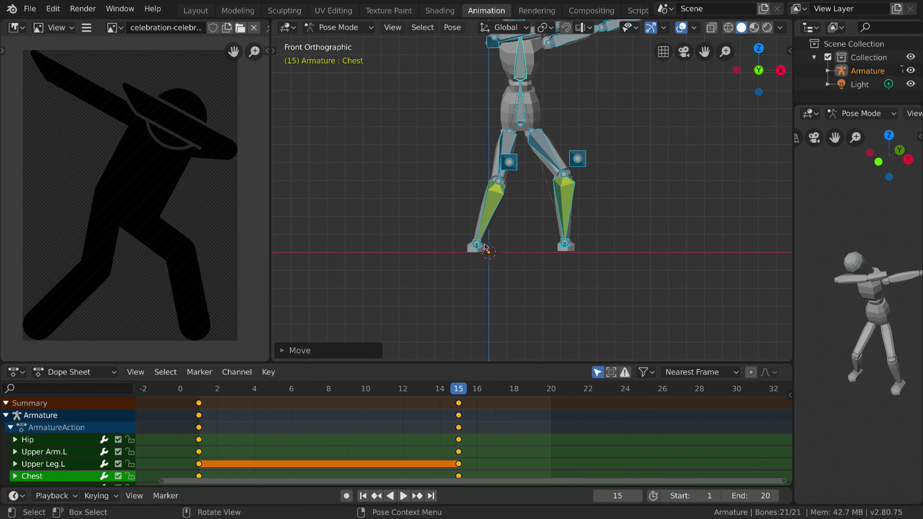
scroll(495, 234, down, 3)
key(i)
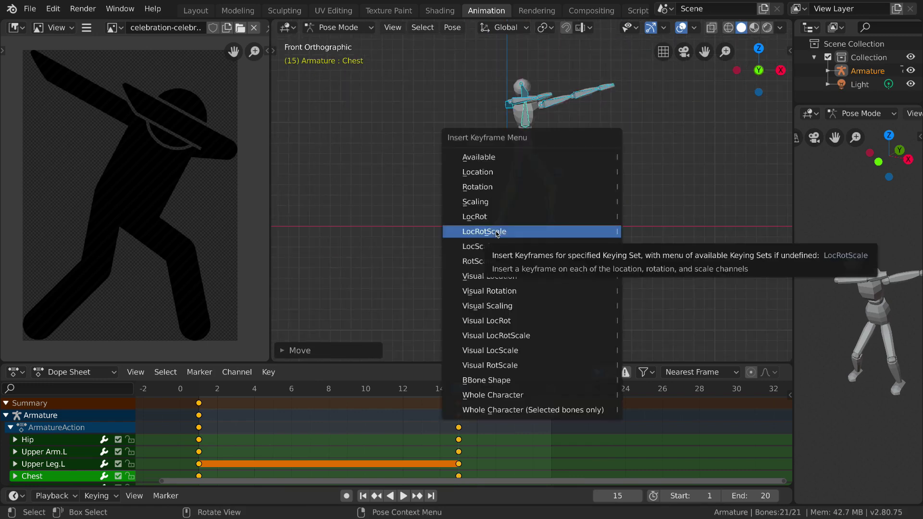
click(495, 233)
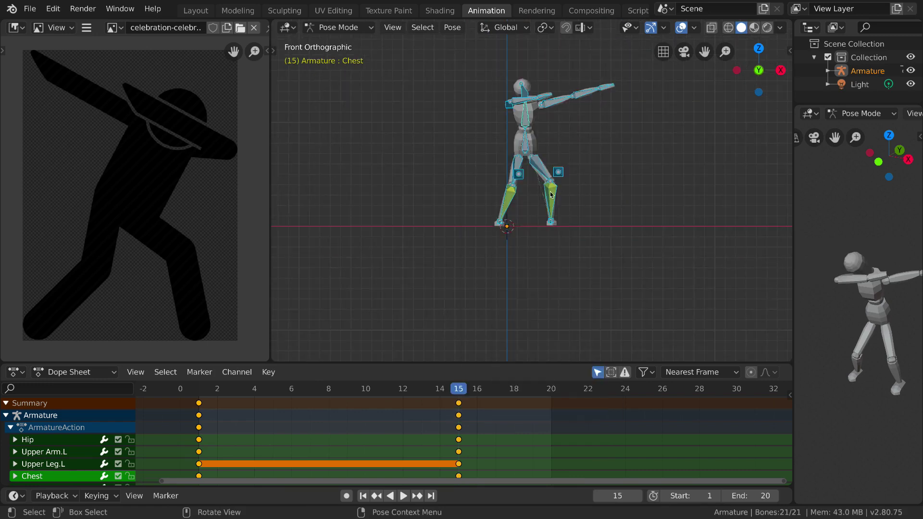
Play back the animation to review the motion and move to frame 8.
key(space)
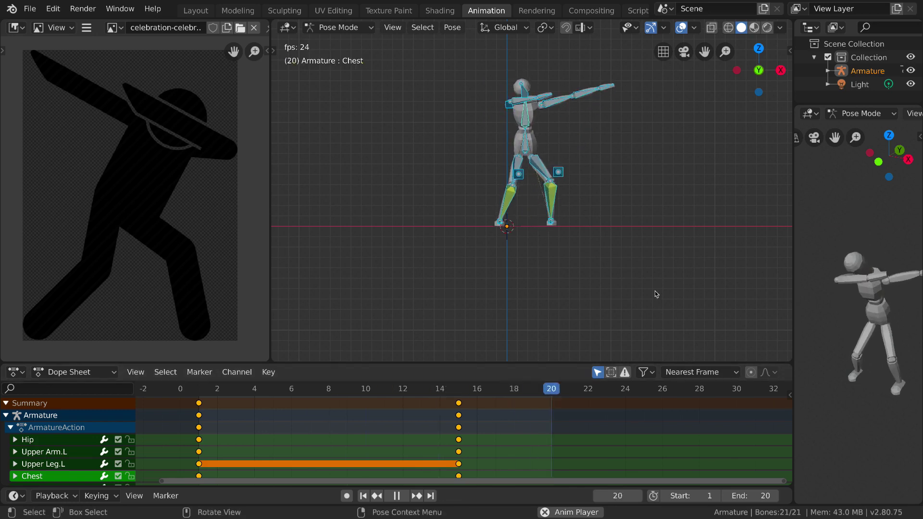
key(space)
drag(500, 390, 328, 389)
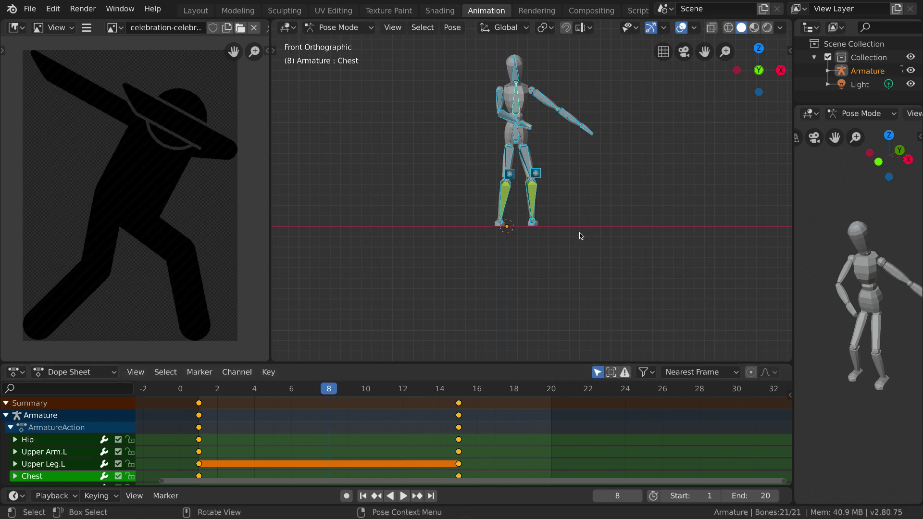
Select the Foot IK.L bone and raise it about 0.3 m along the global Z axis at frame 8.
middle_drag(581, 237, 545, 250)
click(535, 216)
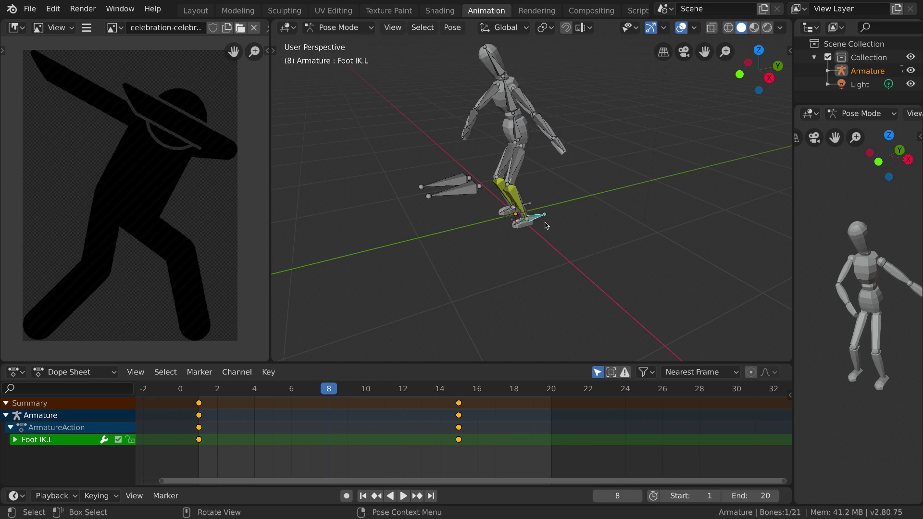
key(KP_1)
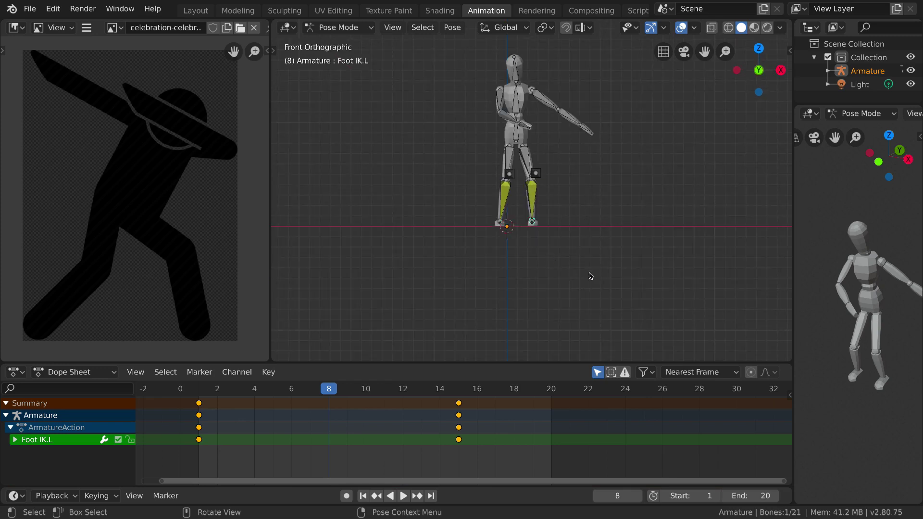
key(g)
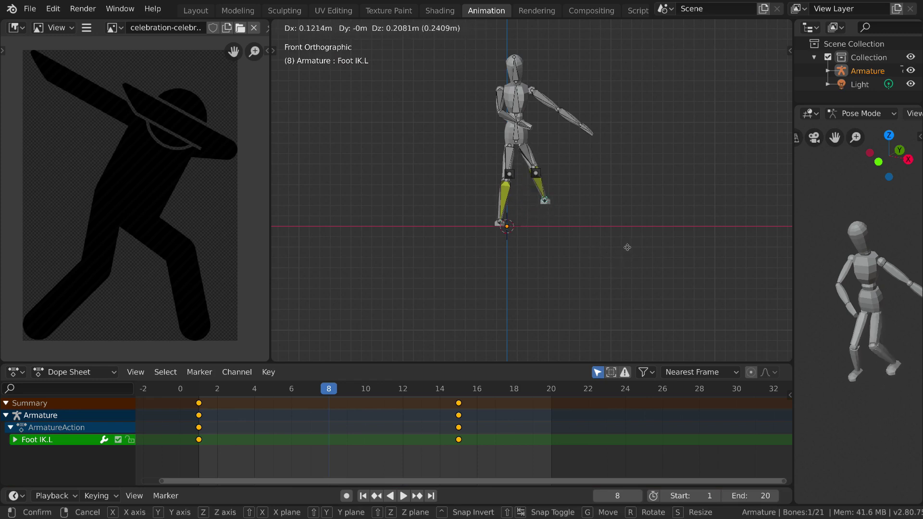
key(z)
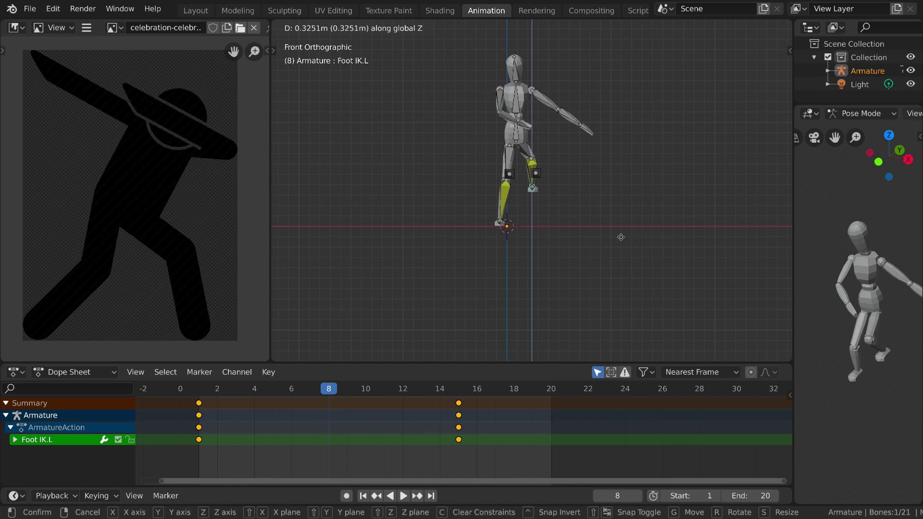
click(619, 240)
Rotate the Upper Arm.L bone at frame 8 so the arm hangs down close beside the torso.
middle_drag(572, 167, 565, 185)
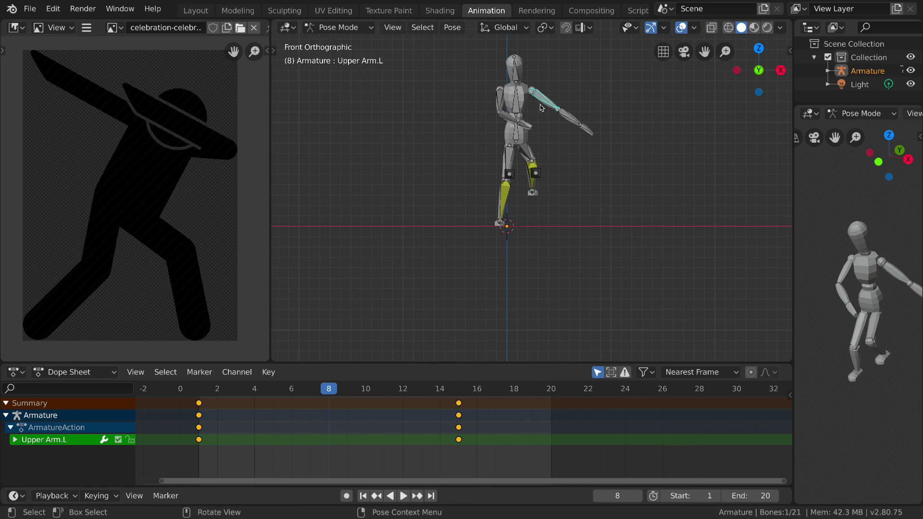
key(r)
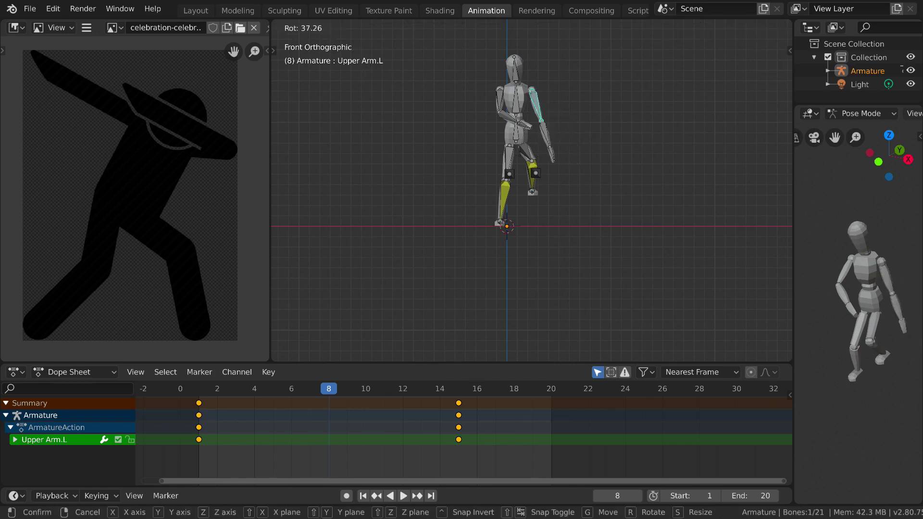
click(500, 157)
middle_drag(572, 135, 529, 130)
key(r)
click(506, 139)
key(KP_1)
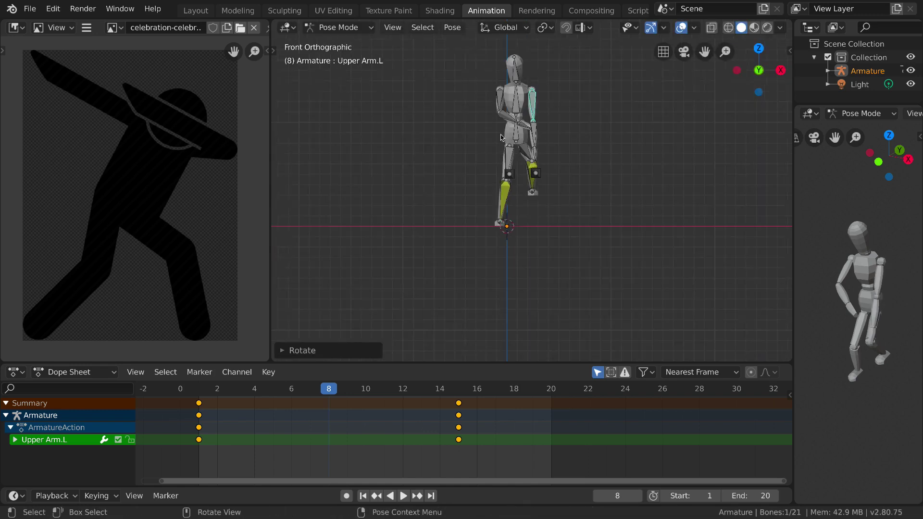
Rotate the Lower Arm.L bone inward so the forearm crosses in front of the hips.
click(535, 139)
key(r)
click(524, 137)
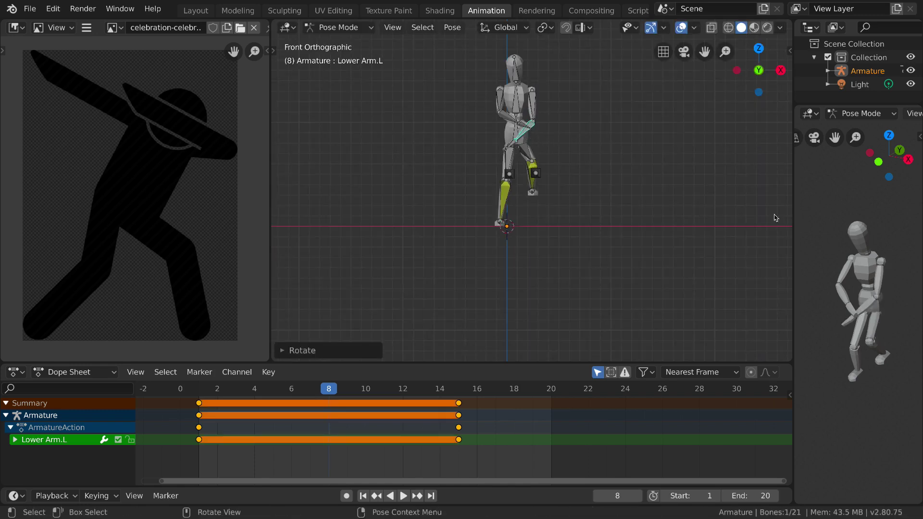
middle_drag(611, 161, 490, 157)
key(KP_1)
Select all bones of the armature in the front view and insert a LocRotScale keyframe at frame 8.
shift+middle_drag(573, 121, 569, 175)
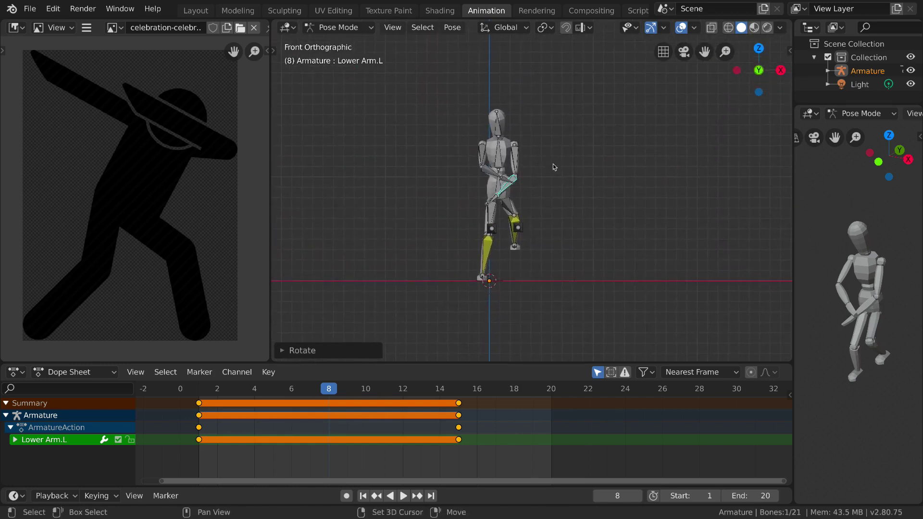
scroll(568, 178, up, 2)
drag(412, 329, 414, 329)
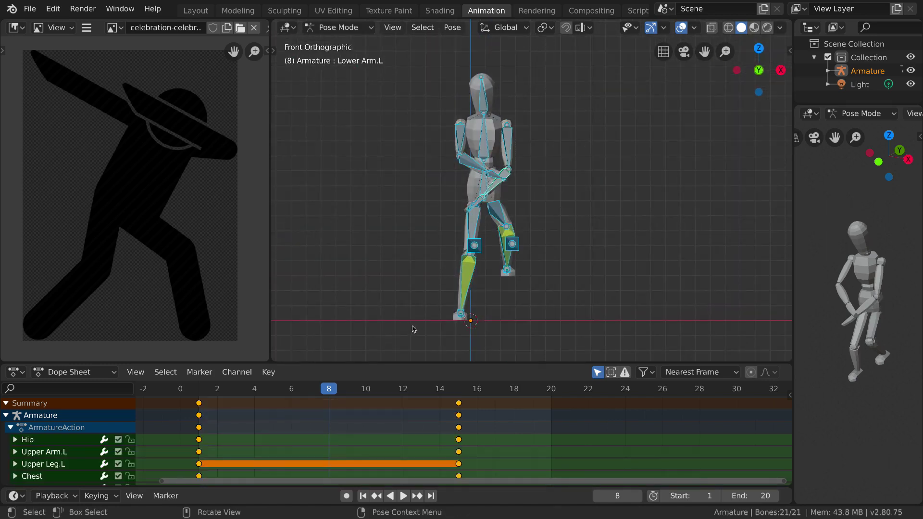
key(i)
key(Escape)
key(i)
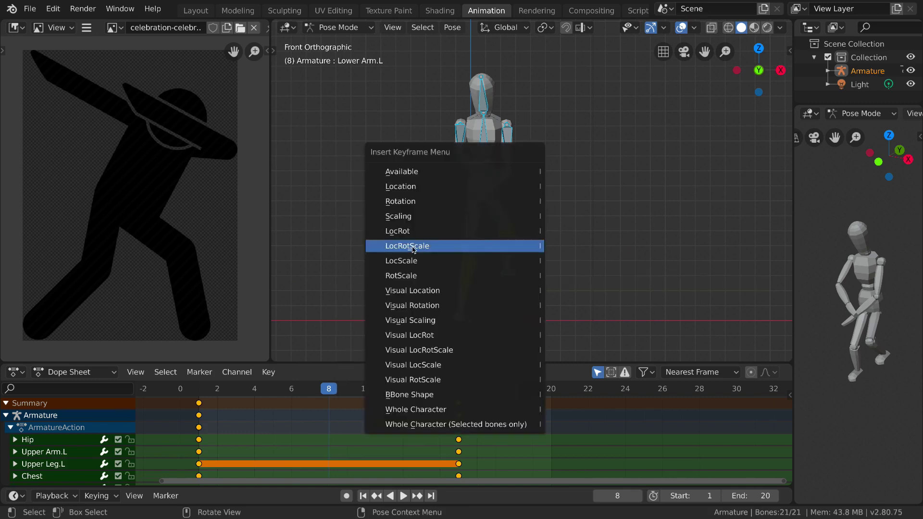
click(412, 246)
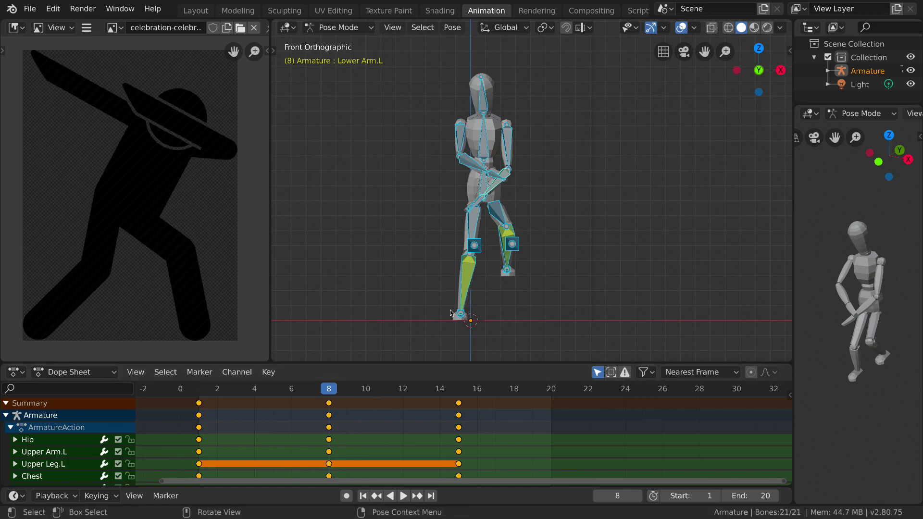
Play back the animation with the new in-between pose, viewing it from the side, and stop at frame 15.
key(space)
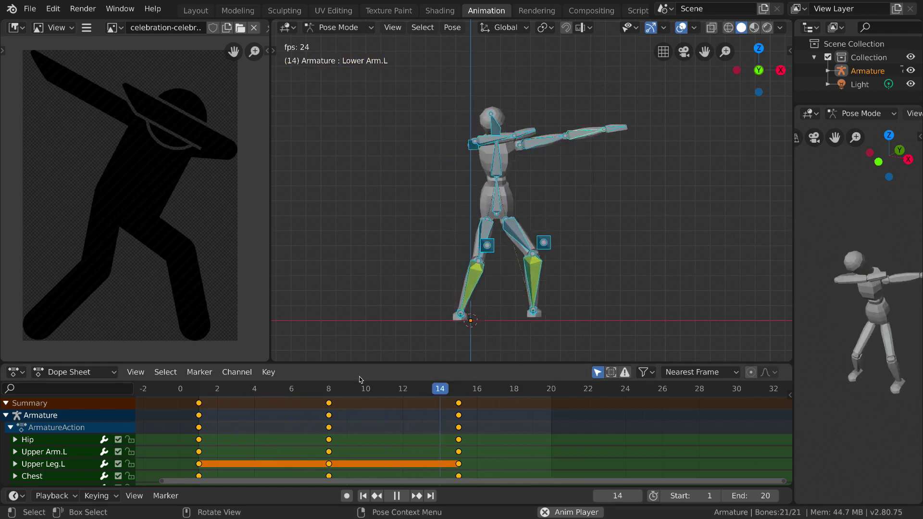
middle_drag(483, 328, 578, 282)
drag(403, 390, 459, 395)
key(space)
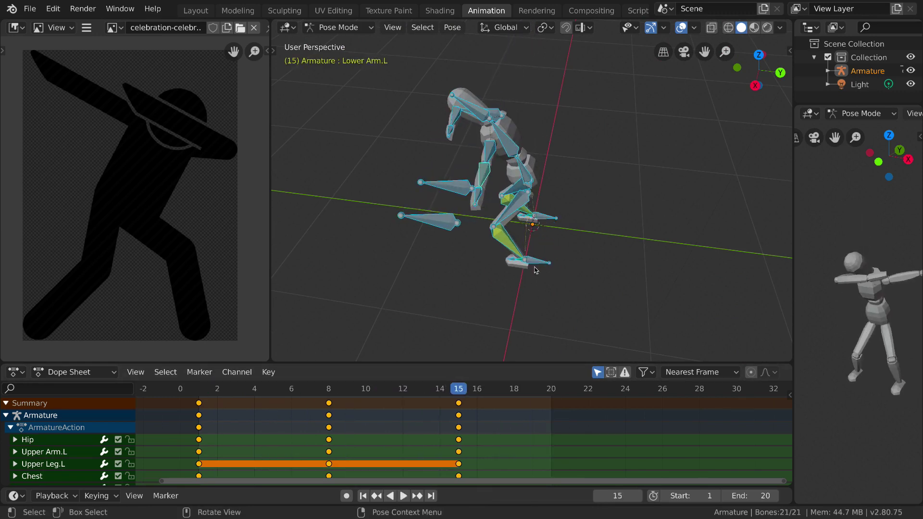
Rotate the Foot IK.L bone about -35° in the top view so the left foot points outward at frame 15.
key(KP_7)
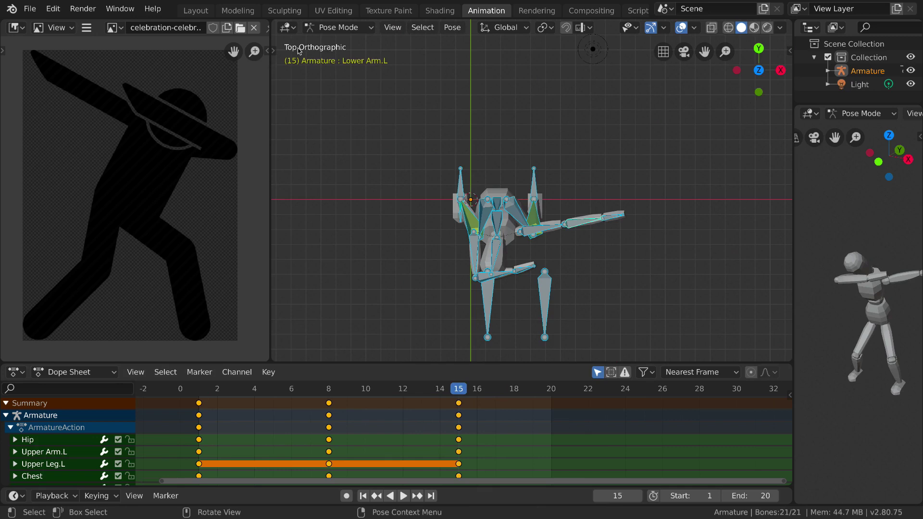
click(535, 180)
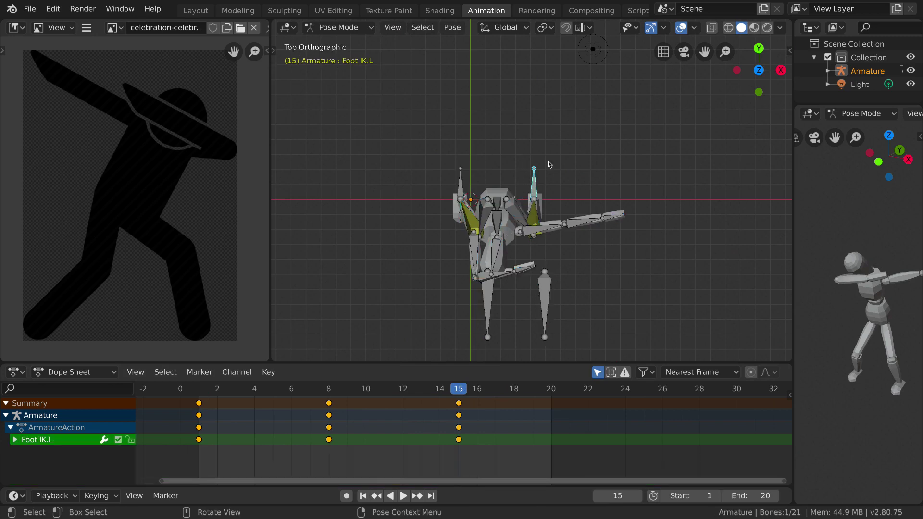
key(r)
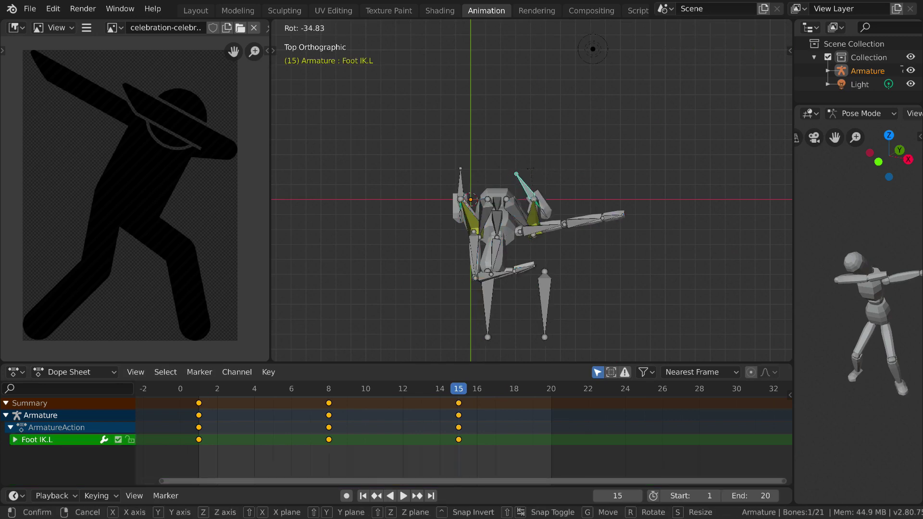
click(546, 179)
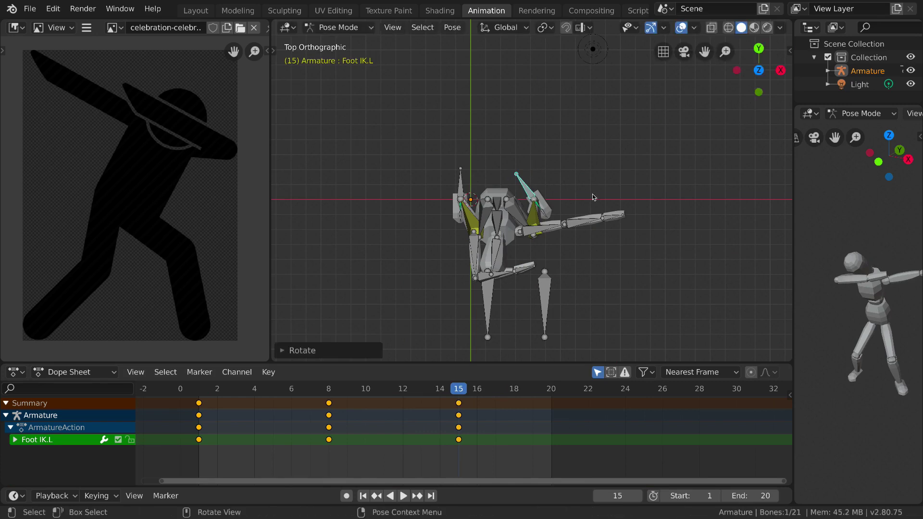
Tilt the Foot IK.L bone slightly in the front view with a trackball rotation of about 4.6 and 2.3.
key(KP_1)
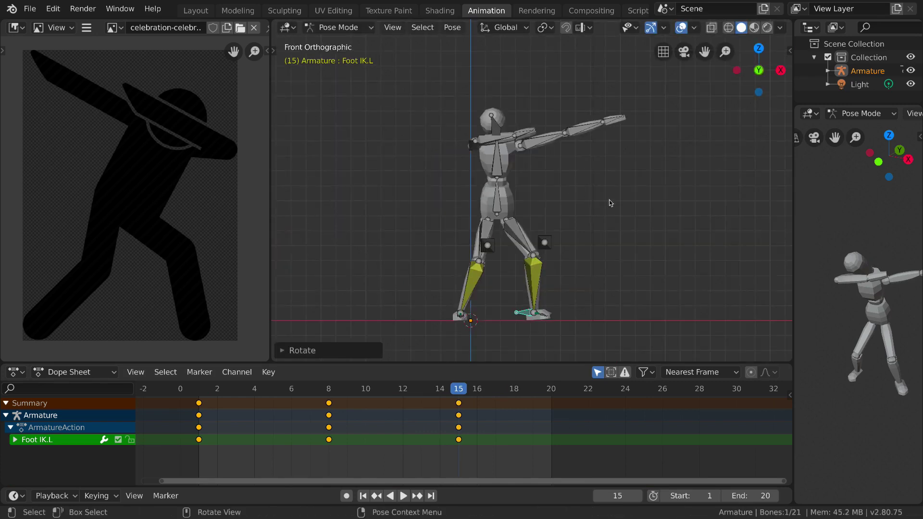
scroll(610, 198, down, 2)
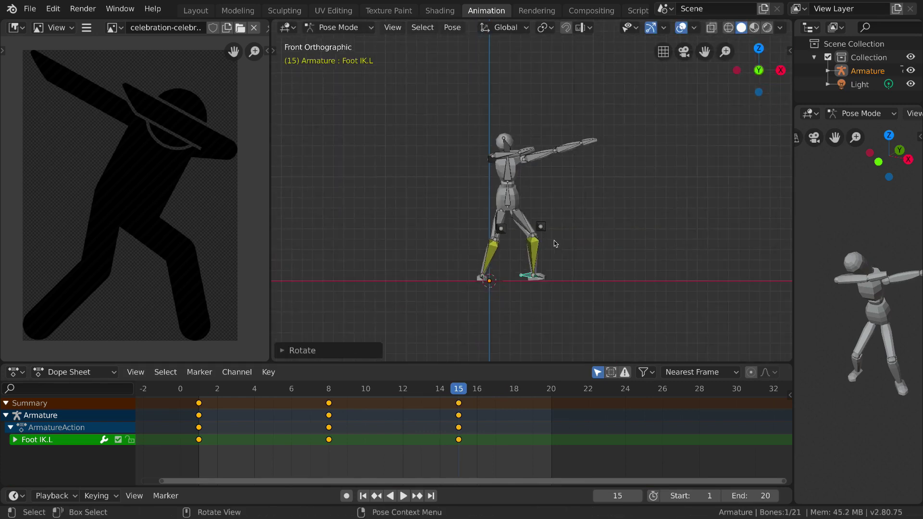
scroll(548, 269, up, 3)
key(r)
key(r)
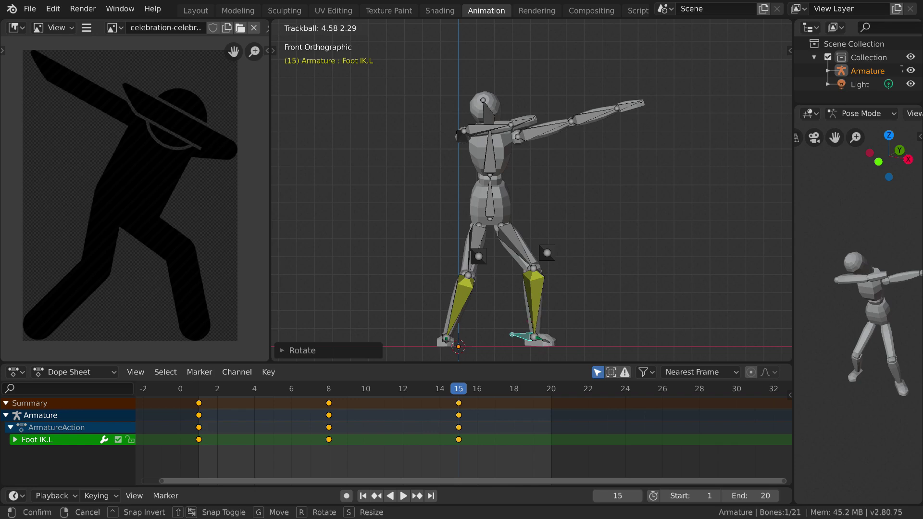
click(531, 324)
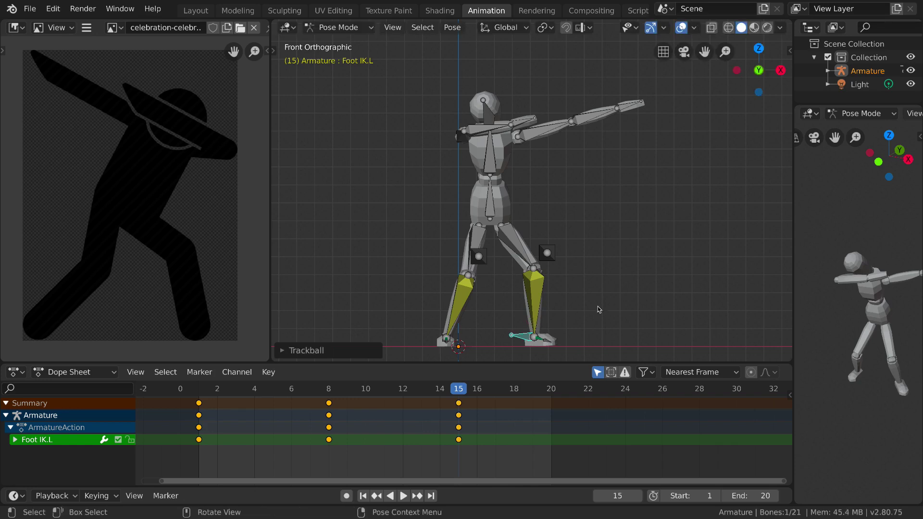
Select all bones and insert a LocRotScale keyframe at frame 15 to store the turned left foot.
scroll(658, 164, down, 2)
drag(643, 101, 408, 301)
key(i)
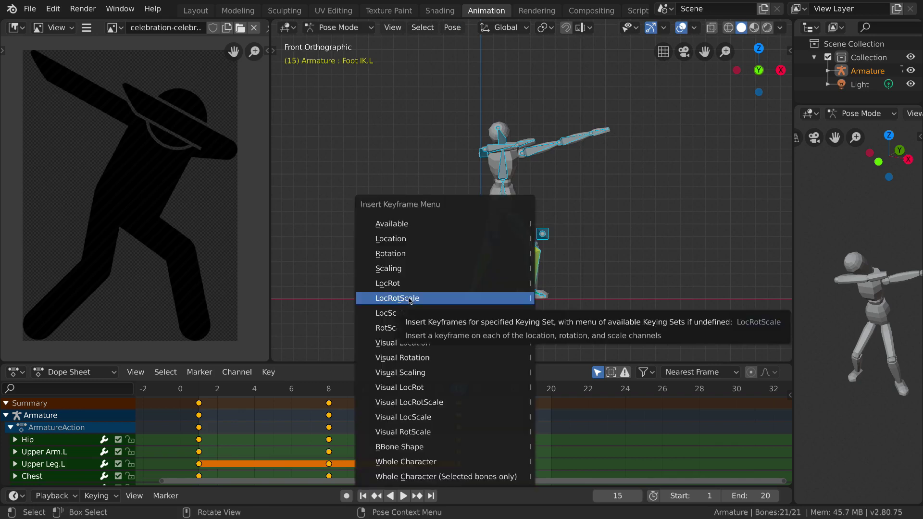
click(410, 298)
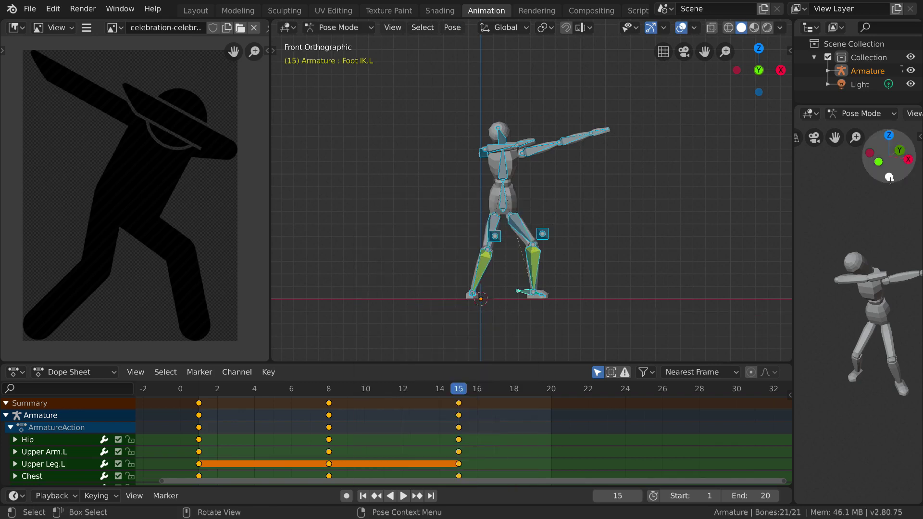
Play the animation in the Layout workspace with the viewport overlays hidden, viewing the mannequin from an angle.
key(space)
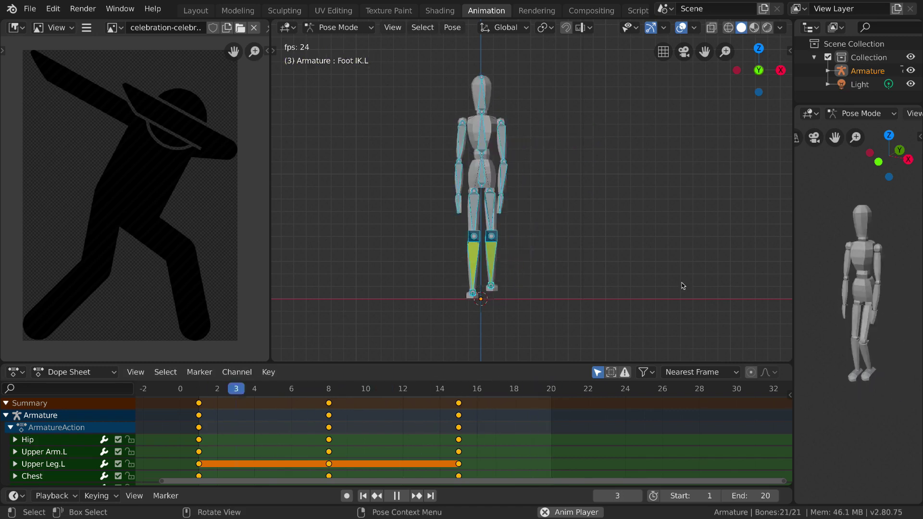
middle_drag(596, 226, 563, 252)
click(195, 10)
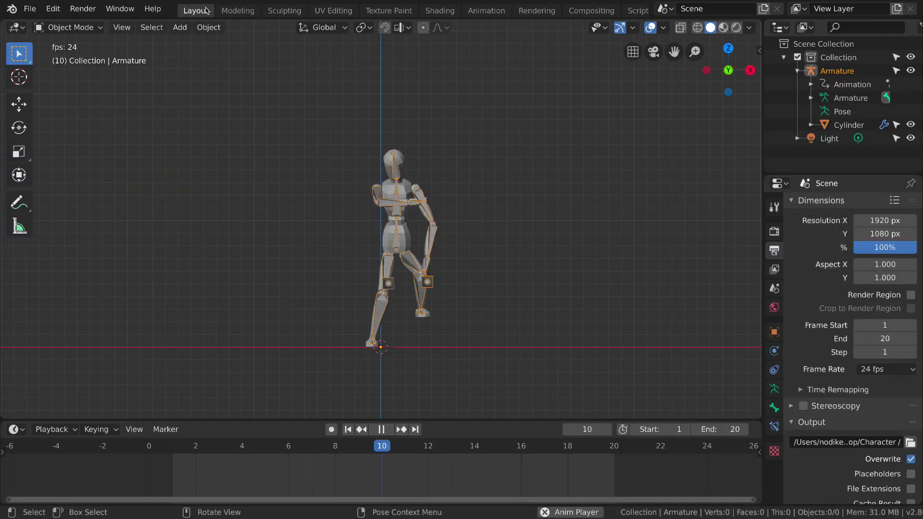
click(649, 27)
middle_drag(560, 165, 544, 179)
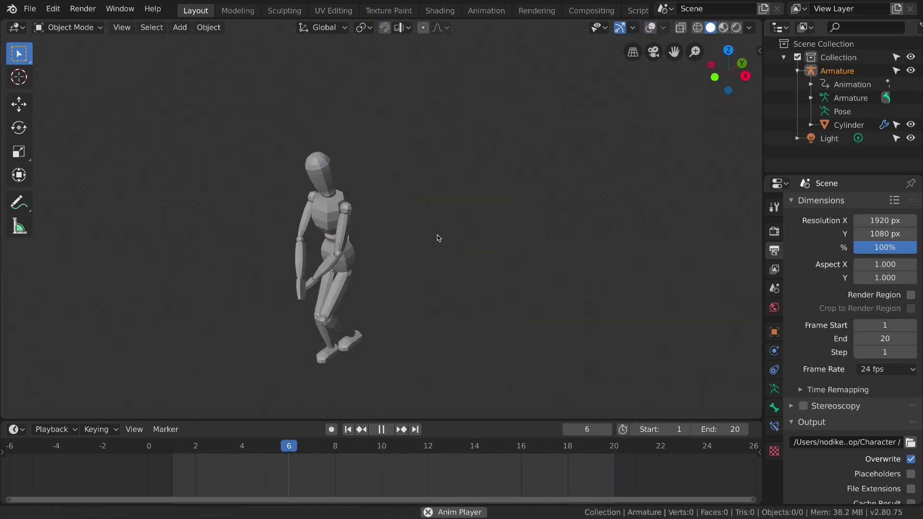
shift+middle_drag(437, 239, 505, 186)
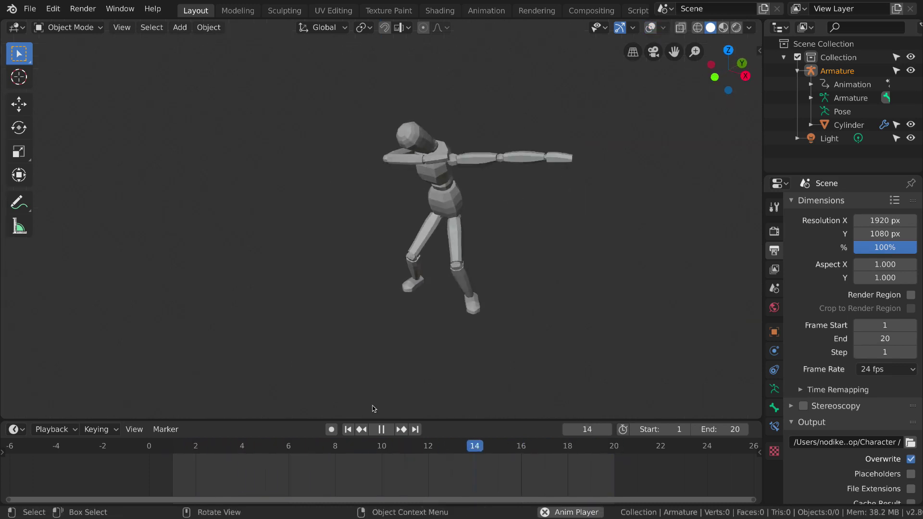
Stop the playback and return to frame 15 in the Animation workspace, viewing the armature from the front.
key(space)
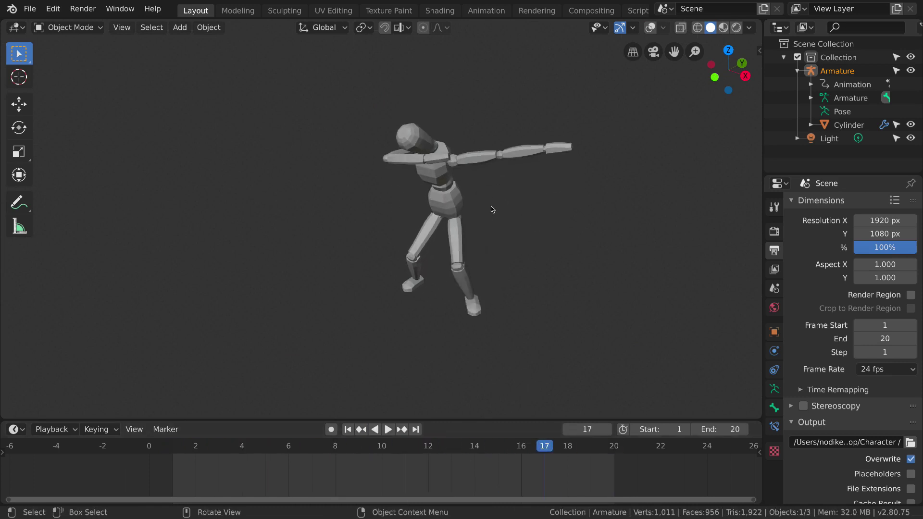
click(487, 10)
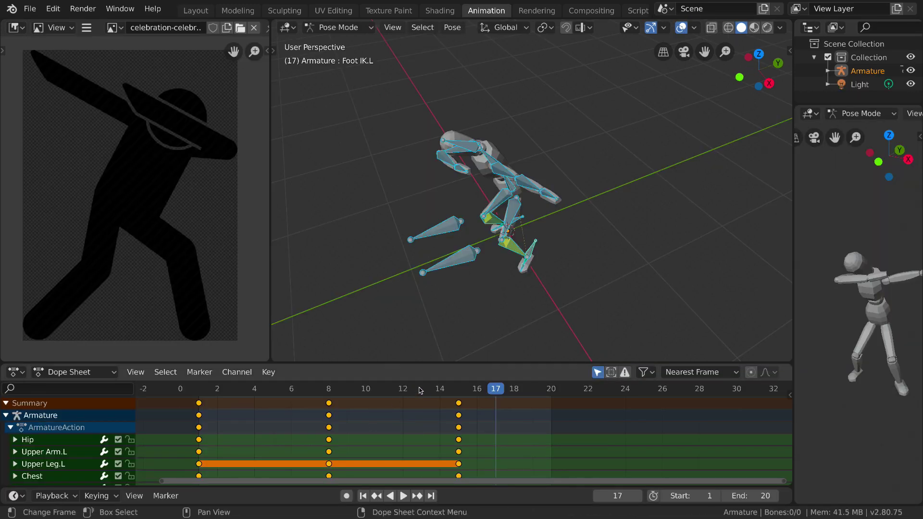
click(458, 389)
key(space)
key(KP_1)
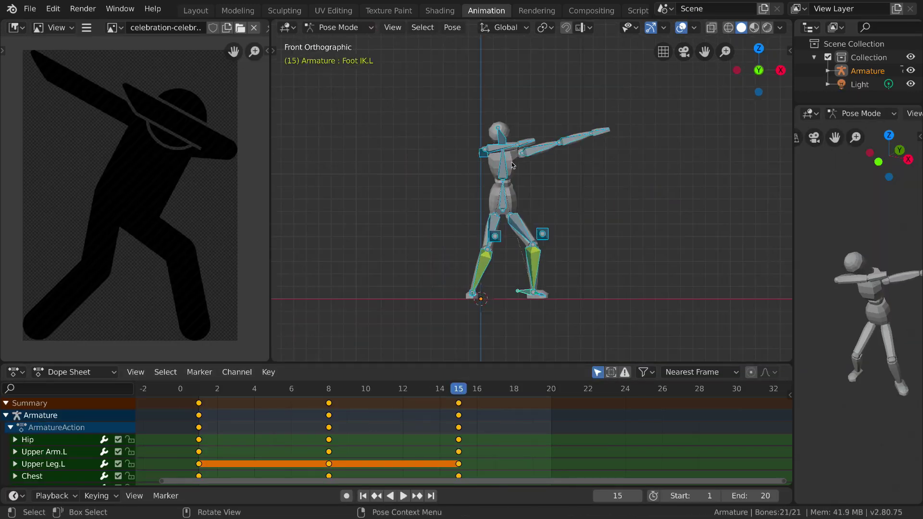
Rotate the Chest bone in the front view so the torso leans toward the bent arm and the extended arm points diagonally upward.
click(506, 172)
scroll(506, 172, up, 4)
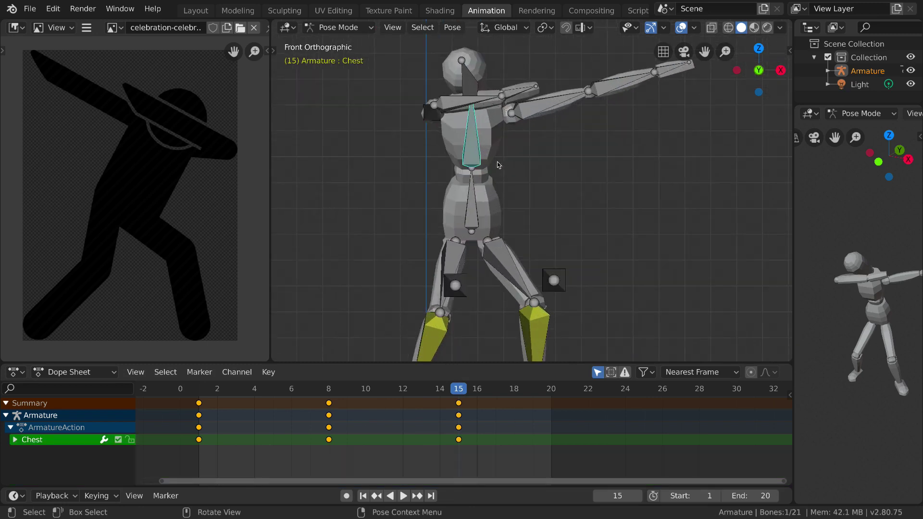
key(r)
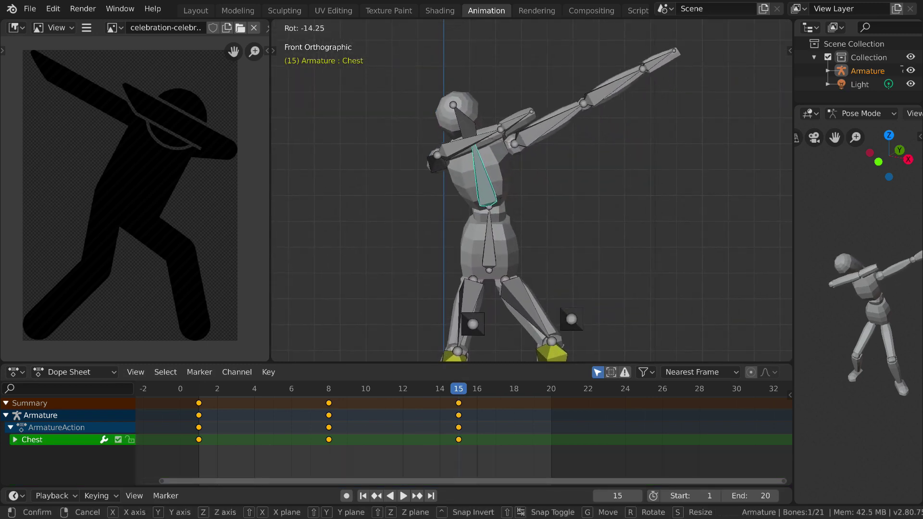
click(498, 199)
Select the mannequin's body bones, including the chest and arms, and insert a LocRotScale keyframe at frame 15.
scroll(501, 205, down, 6)
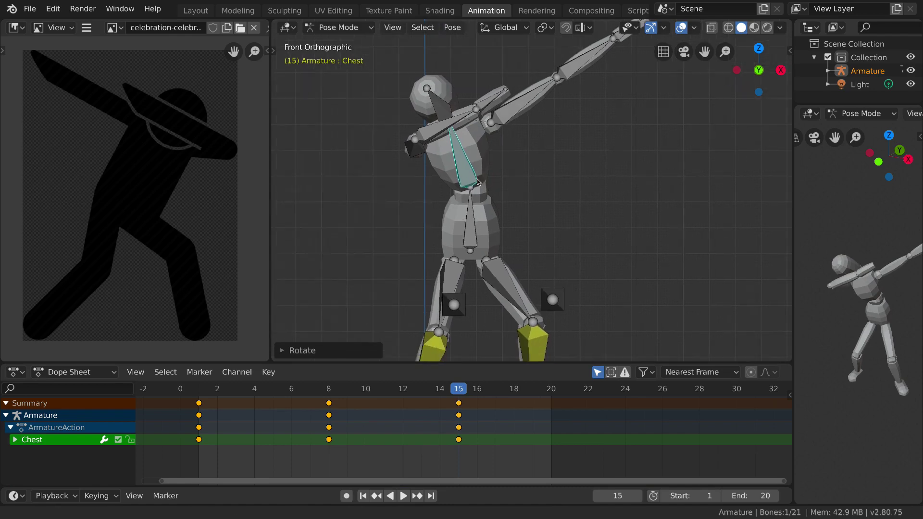
shift+middle_drag(522, 251, 499, 222)
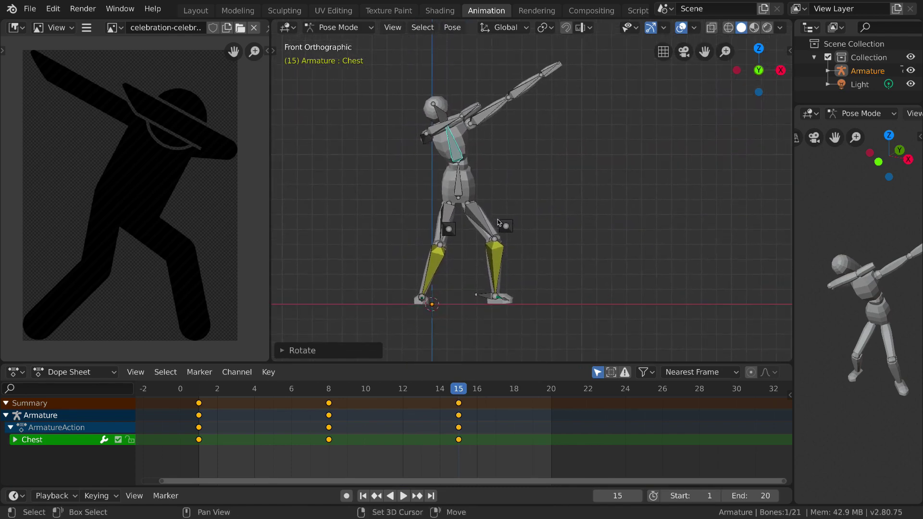
scroll(525, 207, down, 3)
drag(464, 217, 444, 246)
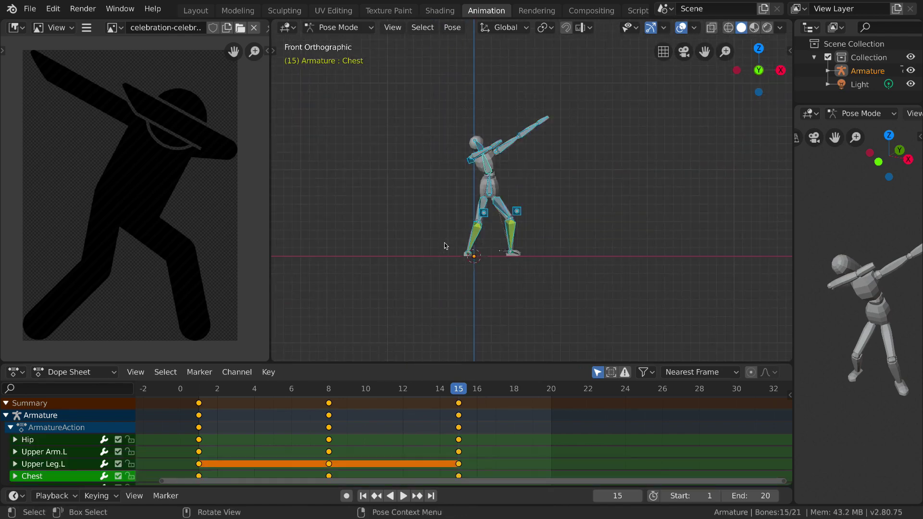
key(i)
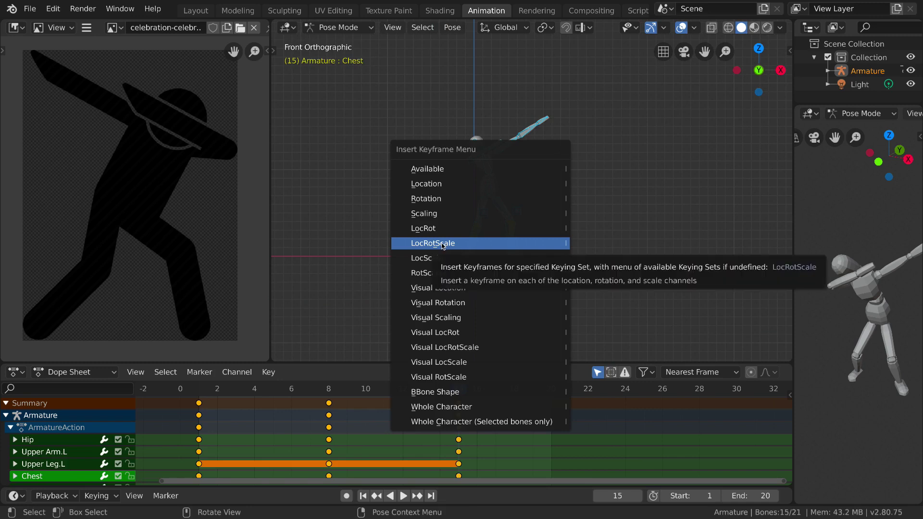
click(438, 245)
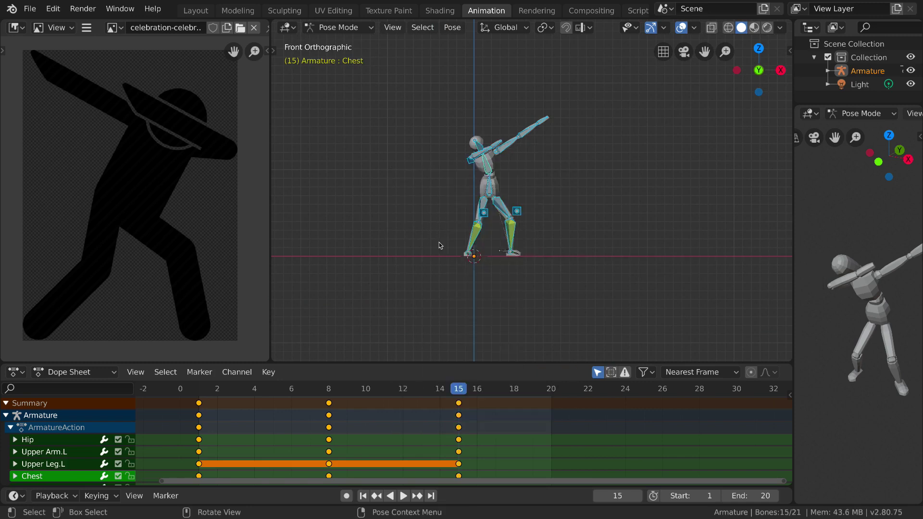
Play the animation in the Layout workspace and examine the dab motion from the front and the side.
click(195, 10)
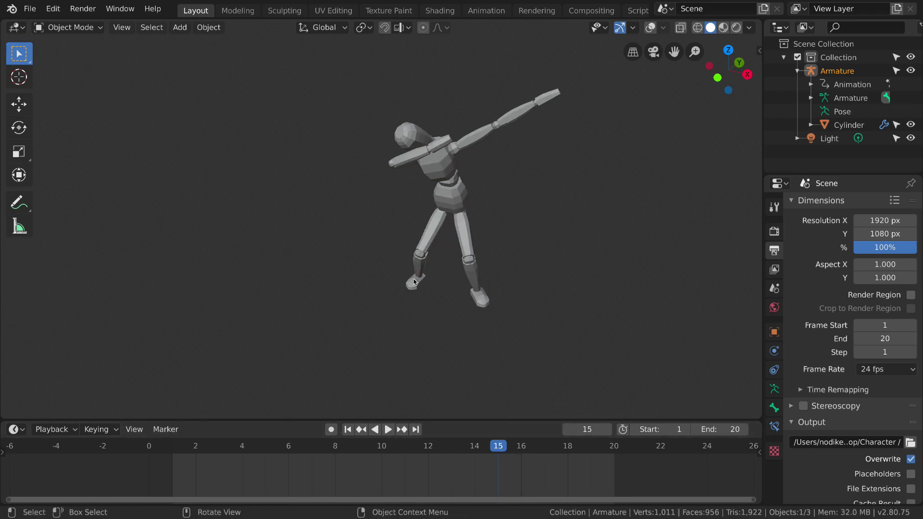
key(space)
middle_drag(409, 257, 403, 210)
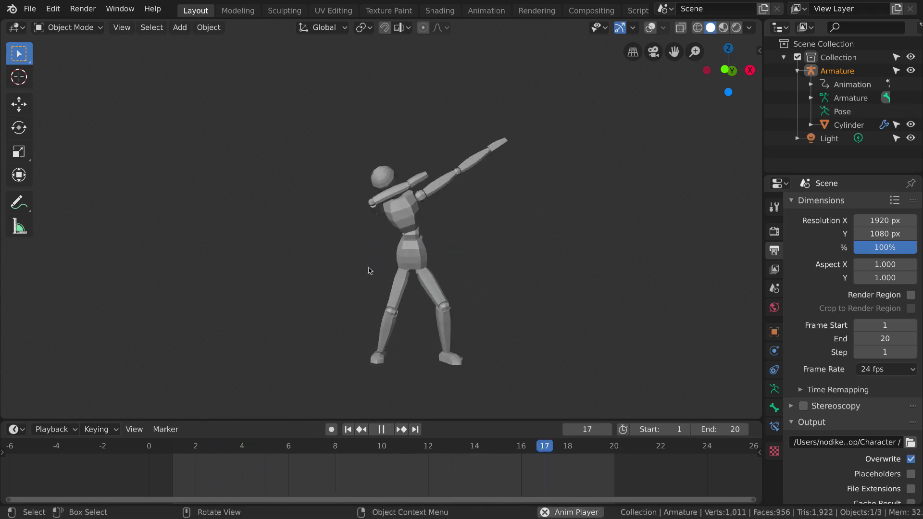
middle_drag(474, 255, 402, 268)
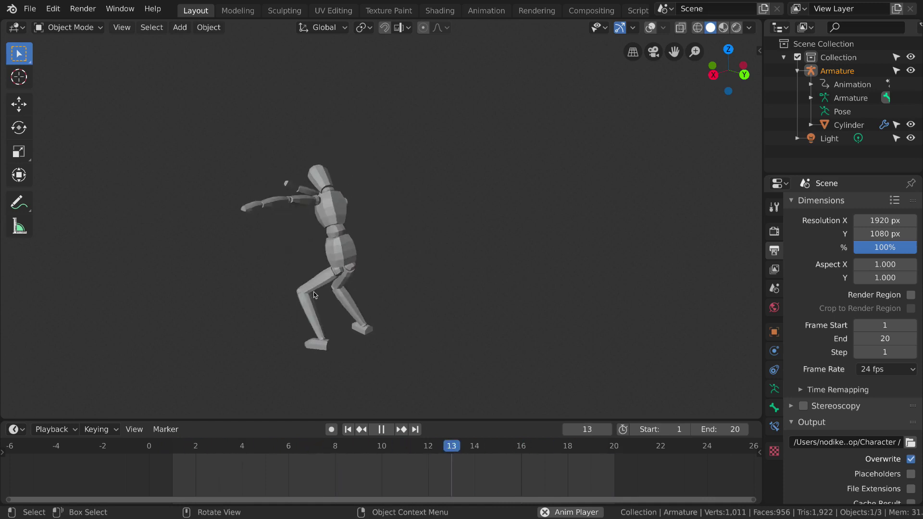
middle_drag(295, 293, 418, 299)
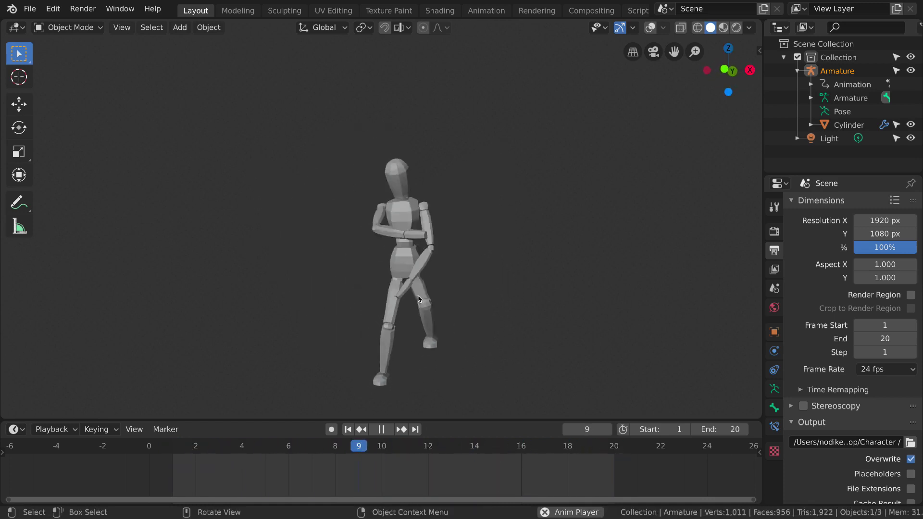